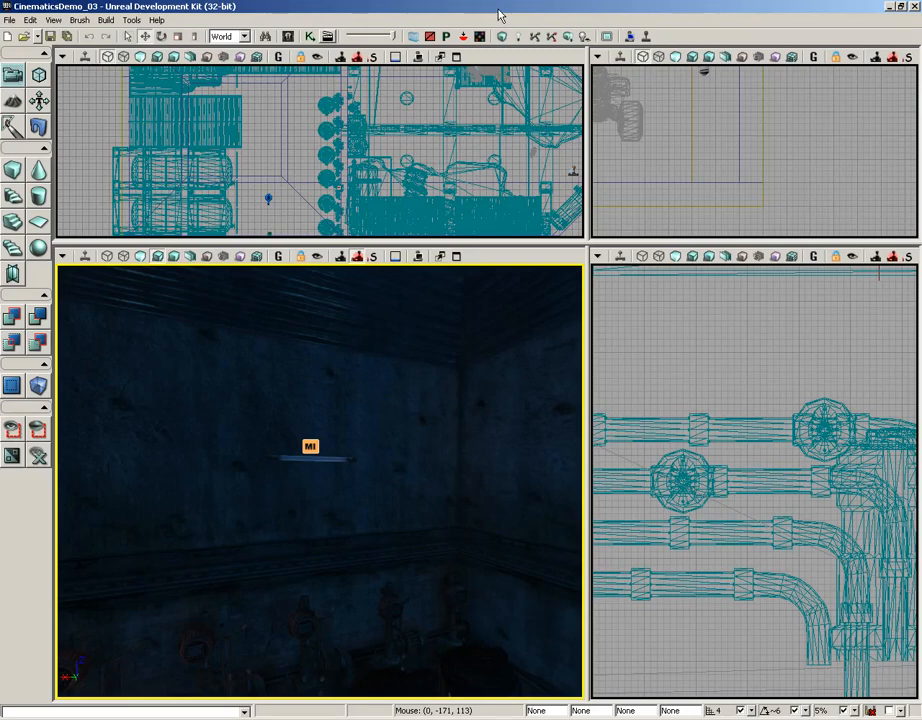
# Pick PointLightToggleable under Light > PointLight in the actor classes as the active class, and close the browser.
pyautogui.click(289, 37)
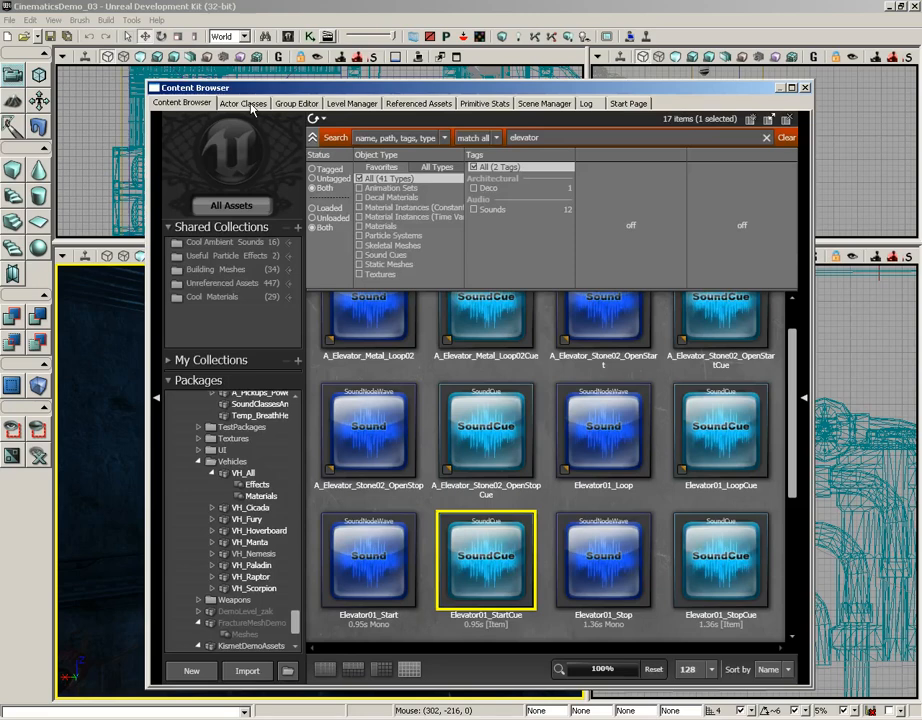
pyautogui.click(252, 110)
pyautogui.click(192, 376)
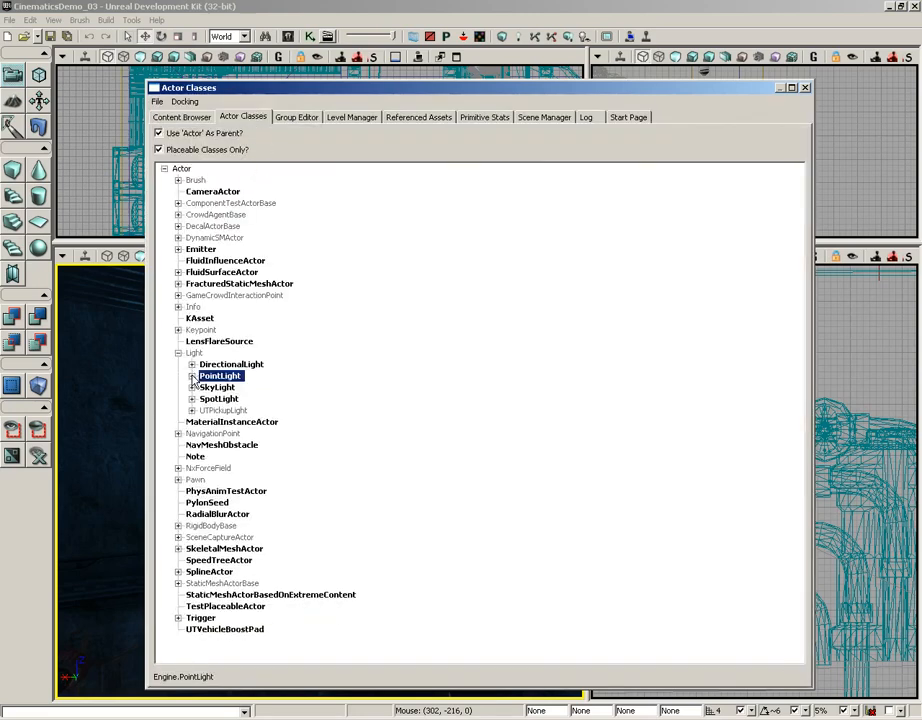
pyautogui.click(178, 353)
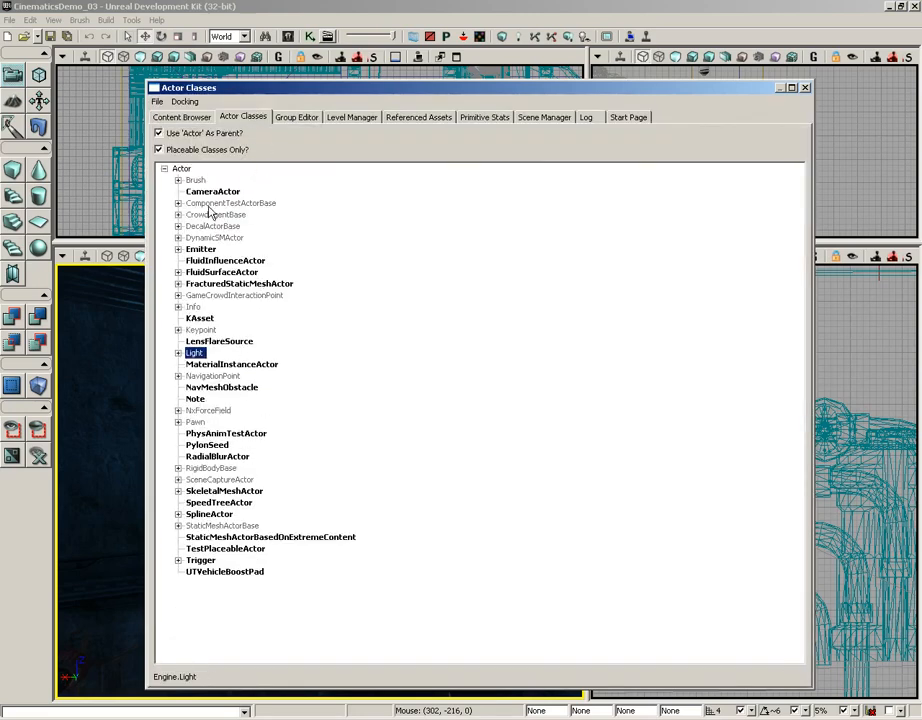
pyautogui.click(179, 354)
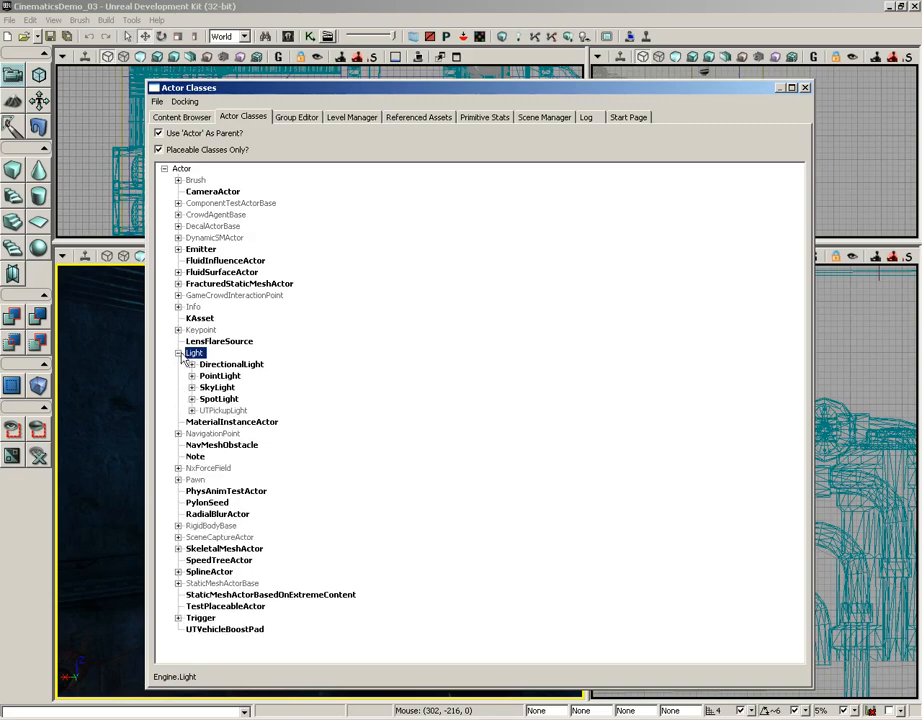
pyautogui.click(224, 377)
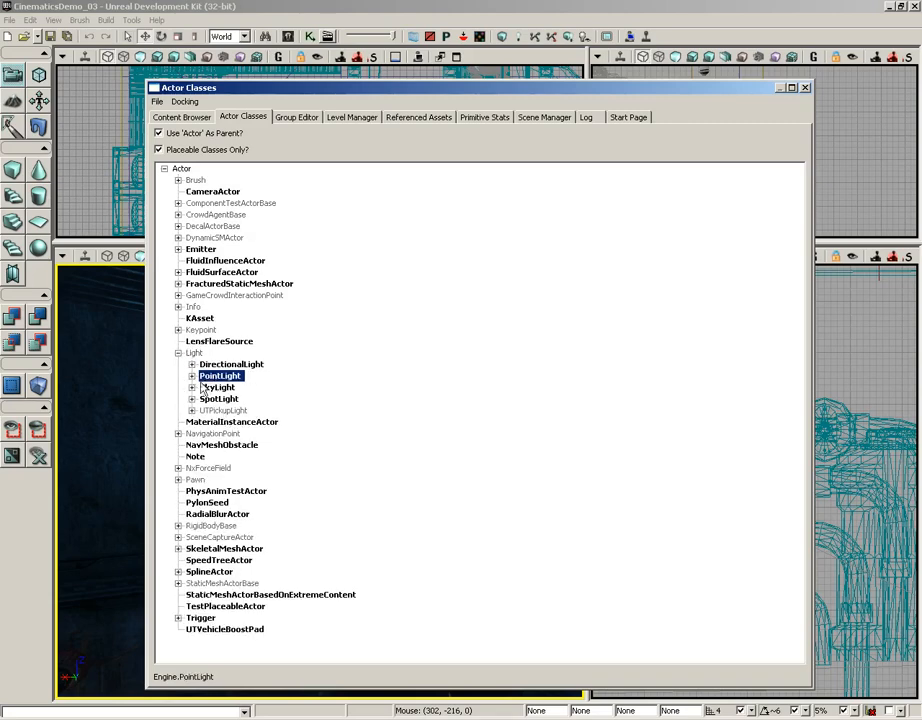
pyautogui.click(192, 376)
pyautogui.click(262, 410)
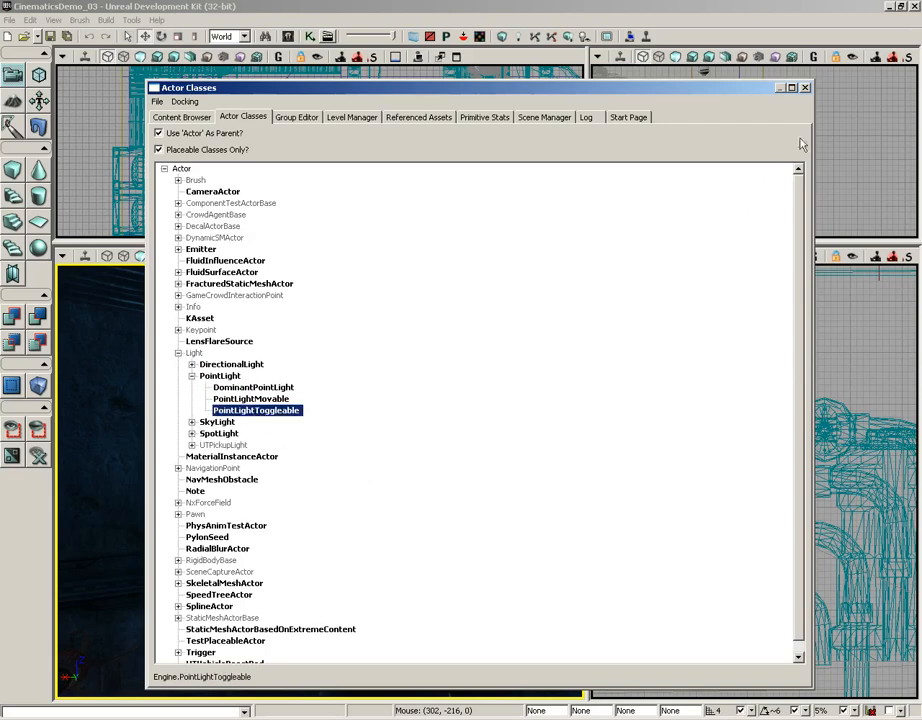
pyautogui.click(805, 88)
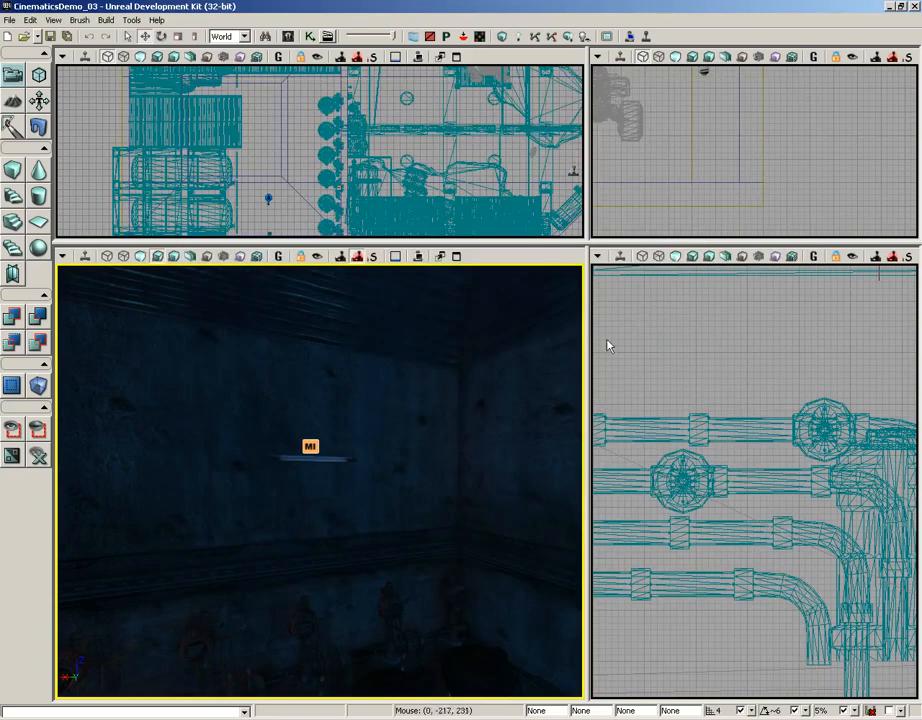
# Add a PointLightToggleable on the wall above the light tube and lower it to the fixture.
pyautogui.rightClick(312, 398)
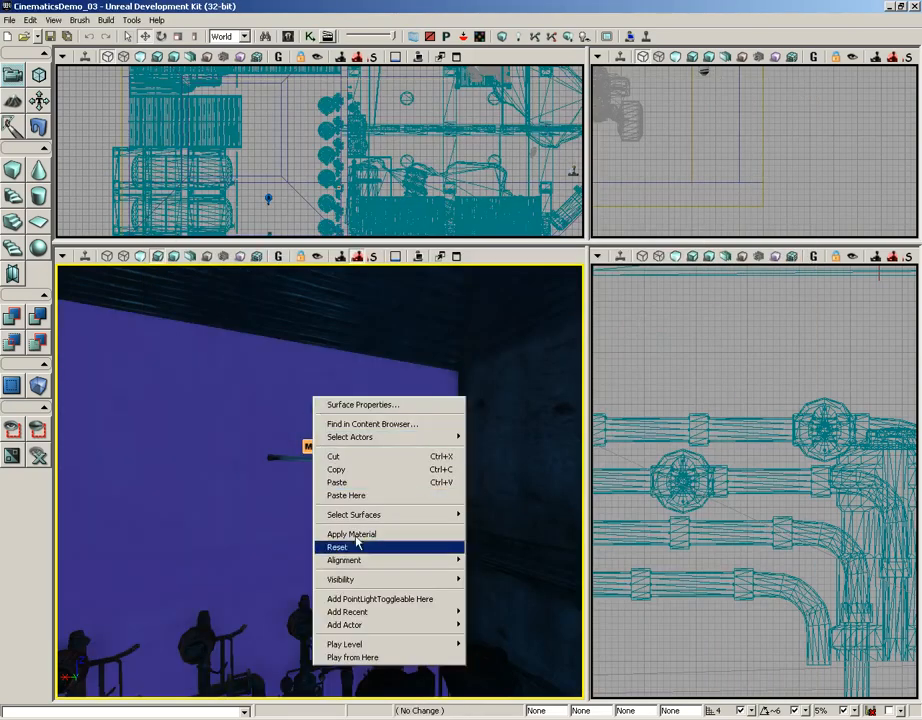
pyautogui.click(390, 599)
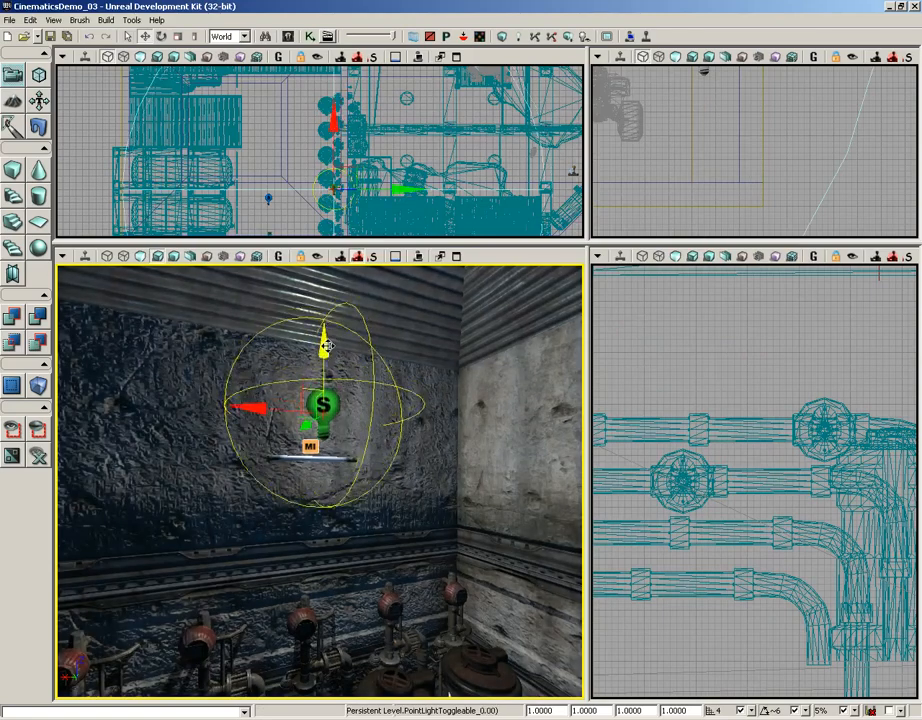
pyautogui.moveTo(324, 338); pyautogui.dragTo(321, 372)
pyautogui.moveTo(419, 464); pyautogui.dragTo(445, 378)
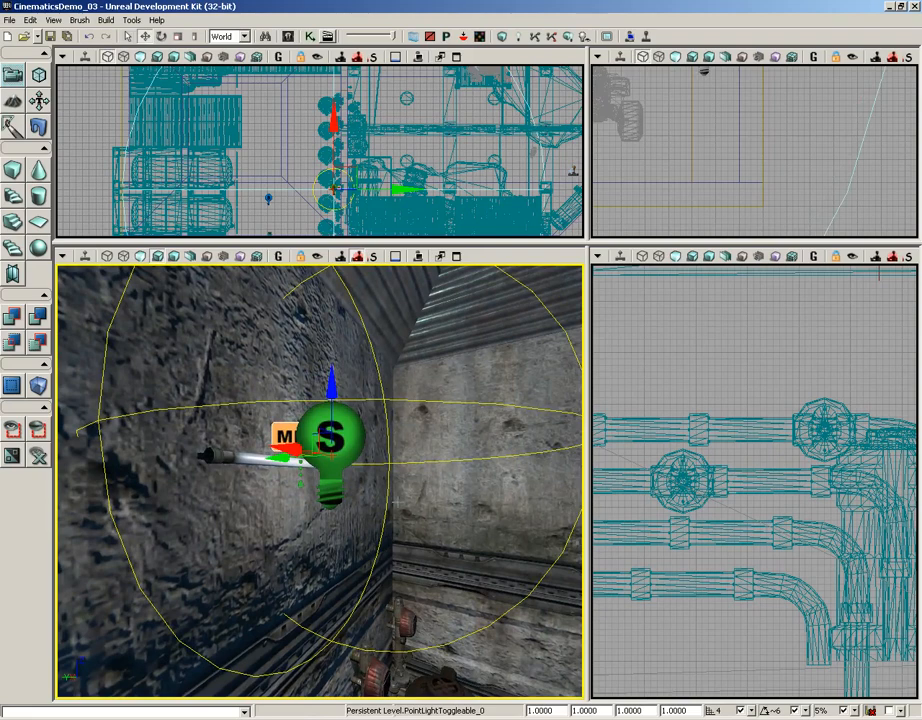
pyautogui.moveTo(445, 519); pyautogui.dragTo(445, 490)
# Set the new point light's brightness to 0 in its light component properties.
pyautogui.press('F4')
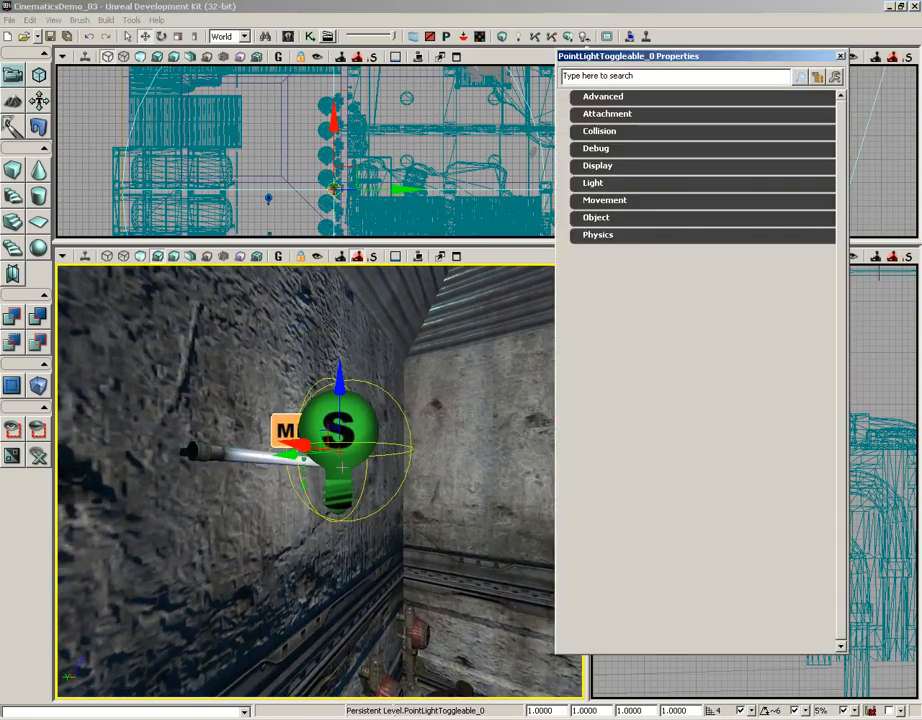
pyautogui.click(590, 185)
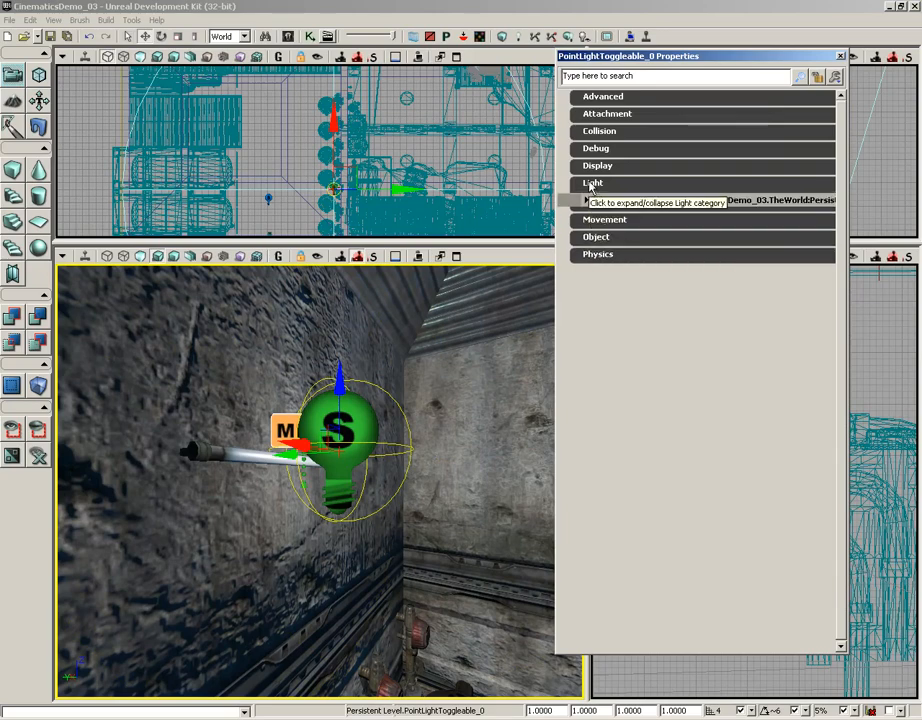
pyautogui.click(605, 202)
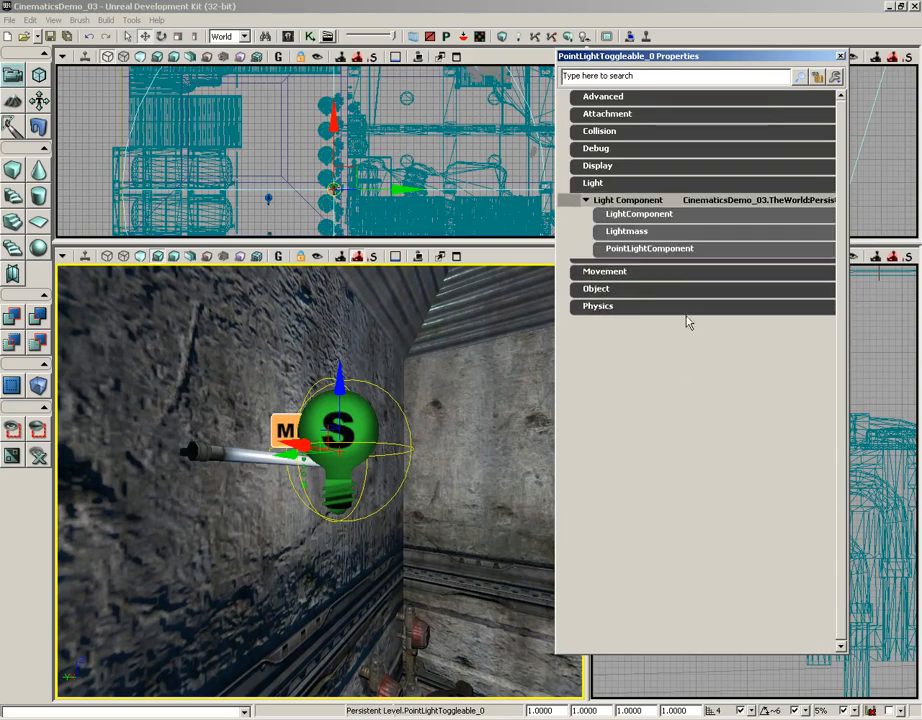
pyautogui.click(638, 216)
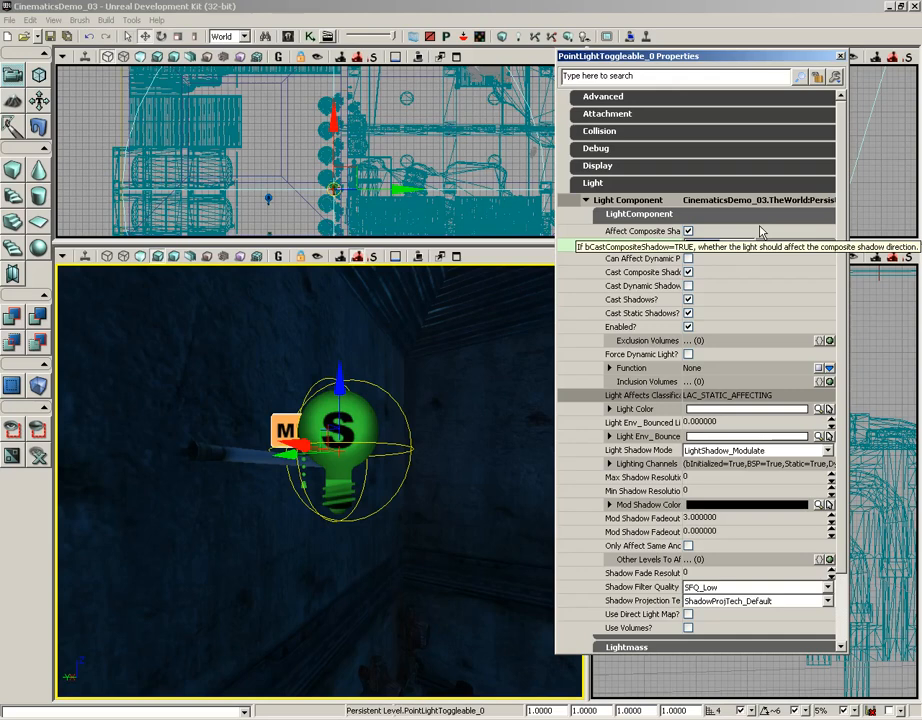
pyautogui.scroll(-3, 516, 428)
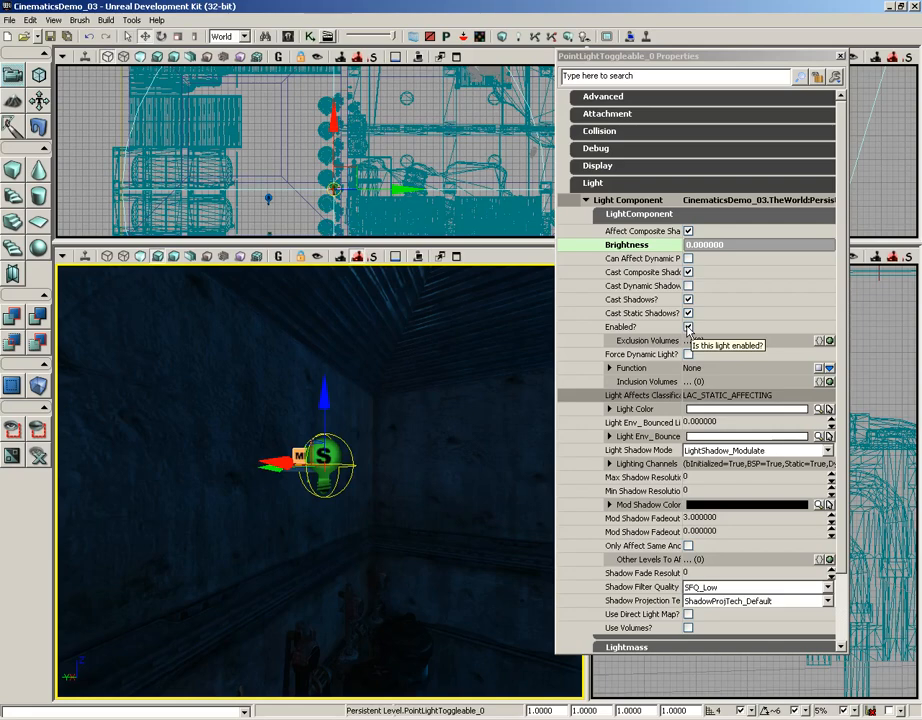
# Set the point light's radius to 512 in its point light component properties.
pyautogui.click(668, 213)
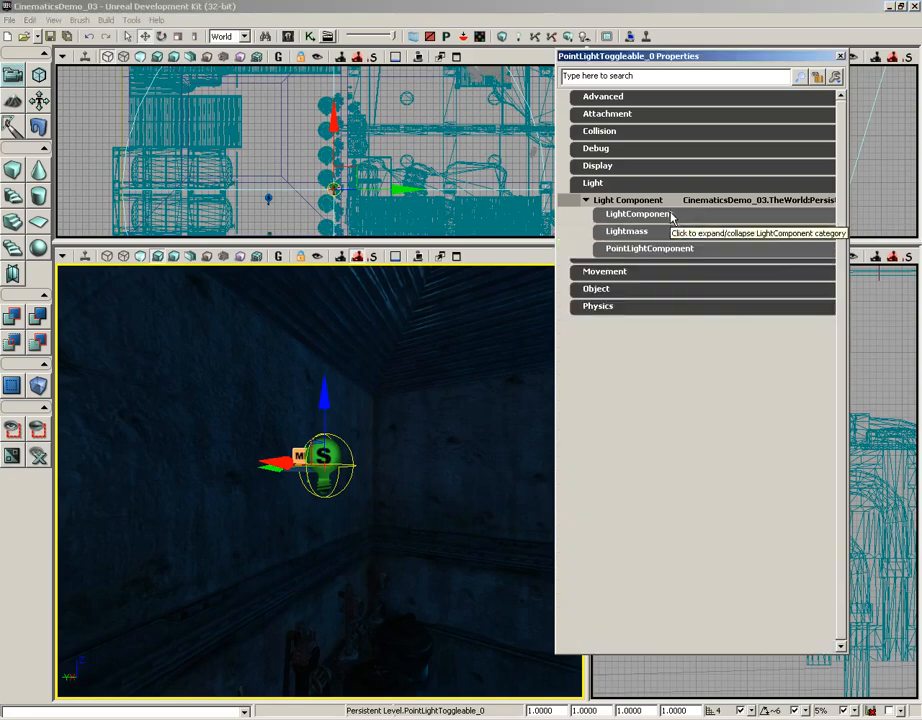
pyautogui.click(609, 249)
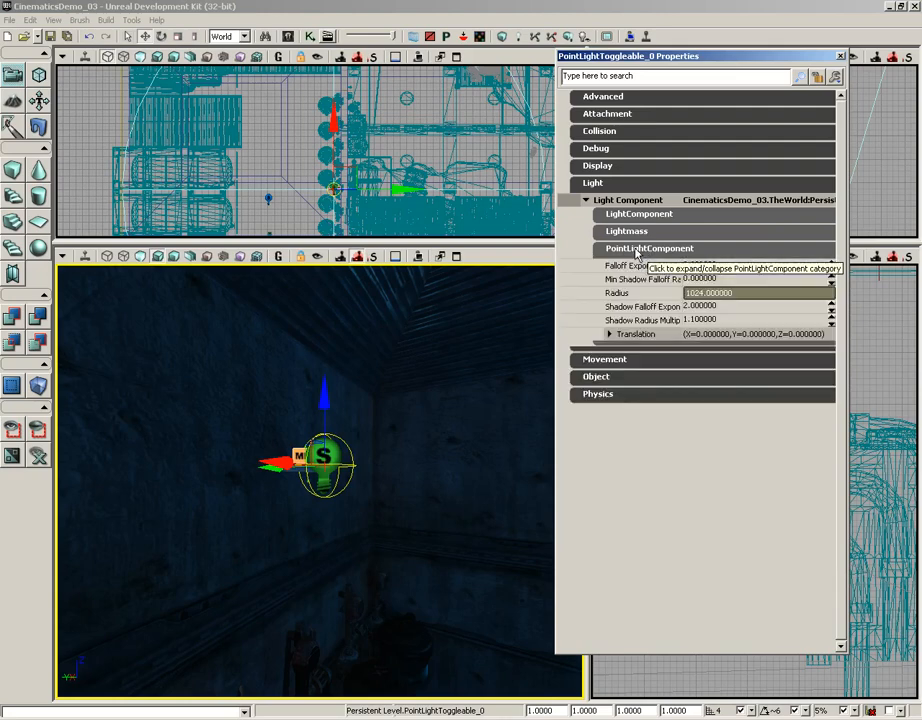
pyautogui.click(723, 296)
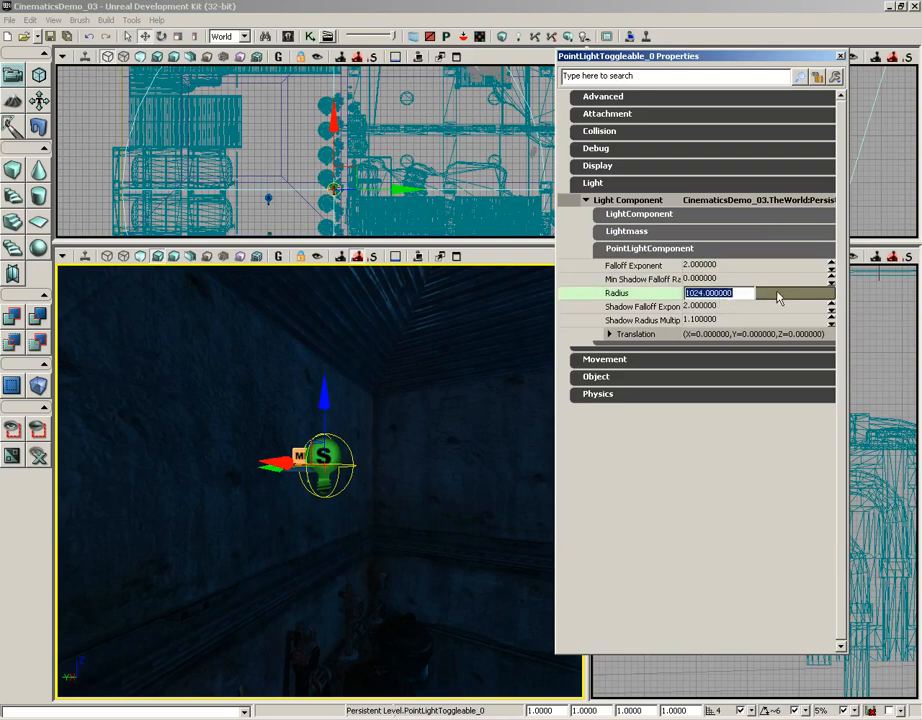
pyautogui.moveTo(492, 379); pyautogui.dragTo(472, 380)
pyautogui.click(722, 293)
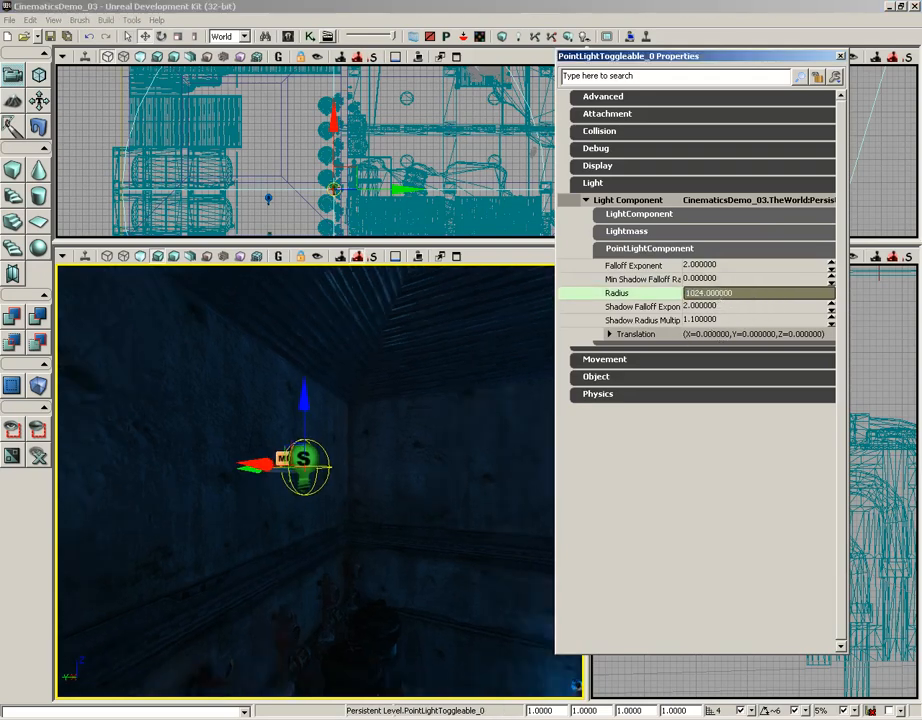
pyautogui.click(722, 293)
pyautogui.write('512')
pyautogui.press('Return')
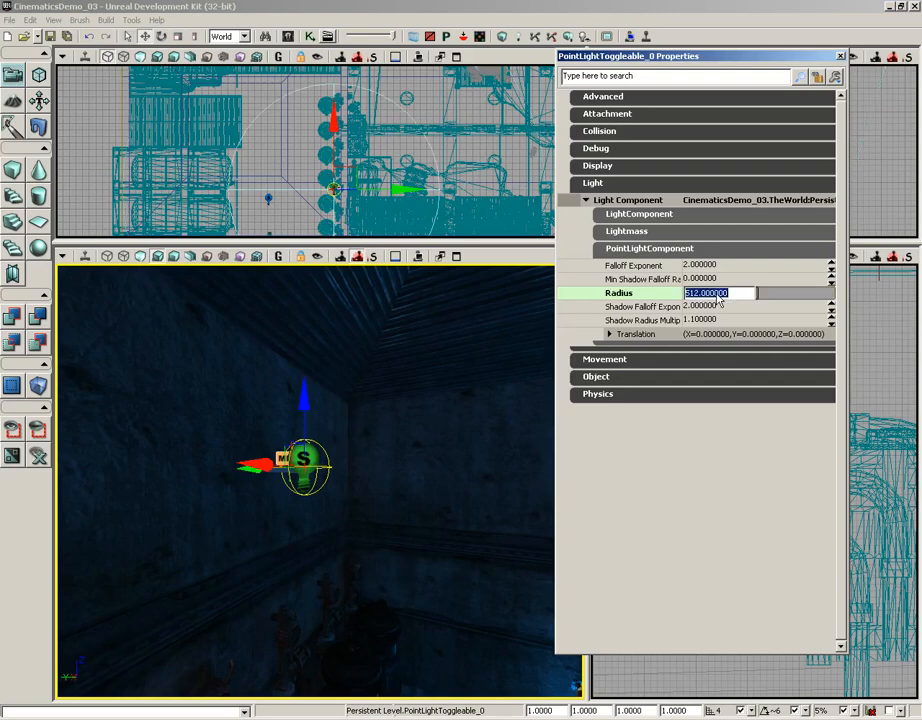
# Set the point light's brightness to 1 and inspect how it lights the room corner.
pyautogui.click(627, 217)
pyautogui.click(715, 245)
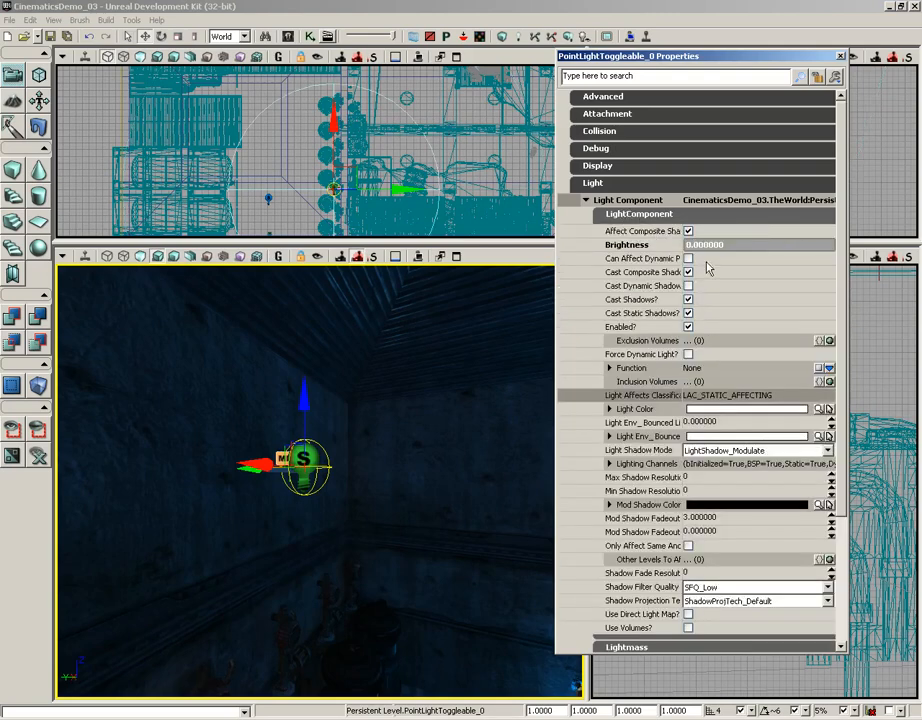
pyautogui.write('1')
pyautogui.press('Return')
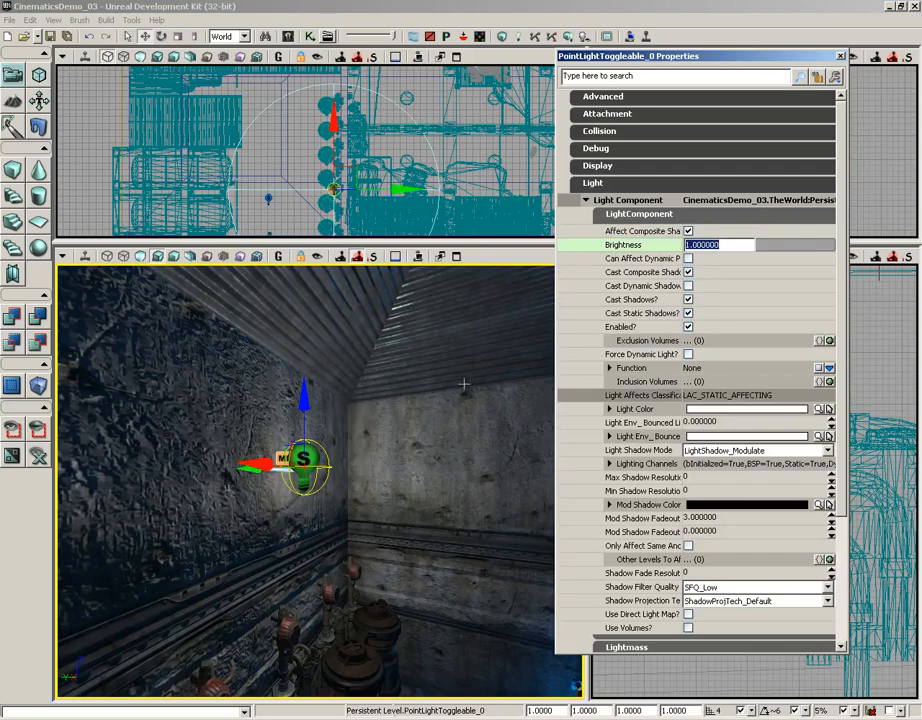
pyautogui.moveTo(467, 384); pyautogui.dragTo(475, 463, button='right')
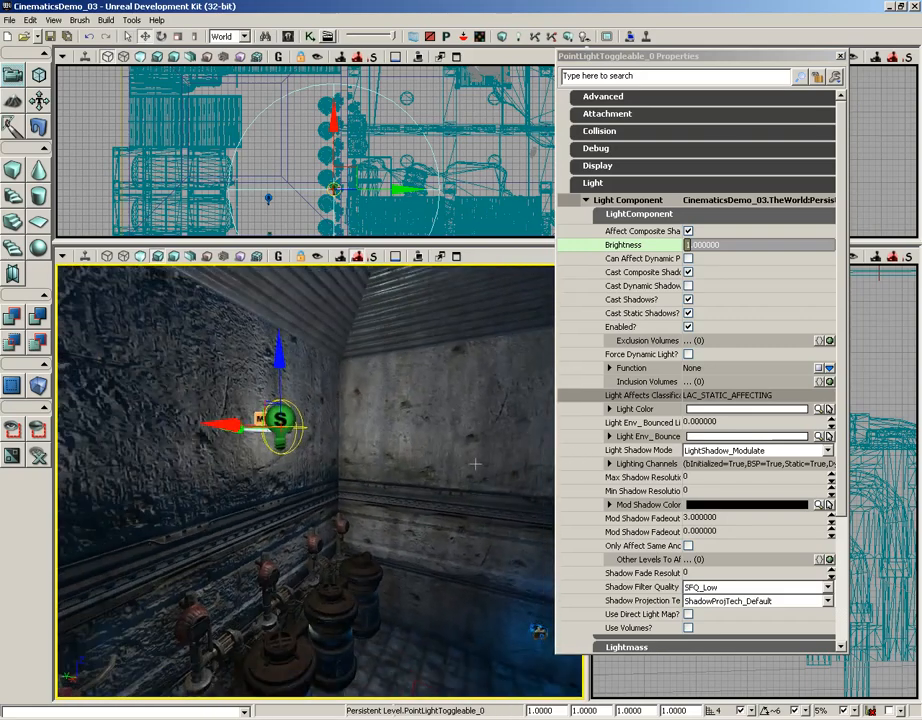
# Set the point light's brightness back to 0 and close its properties.
pyautogui.click(745, 244)
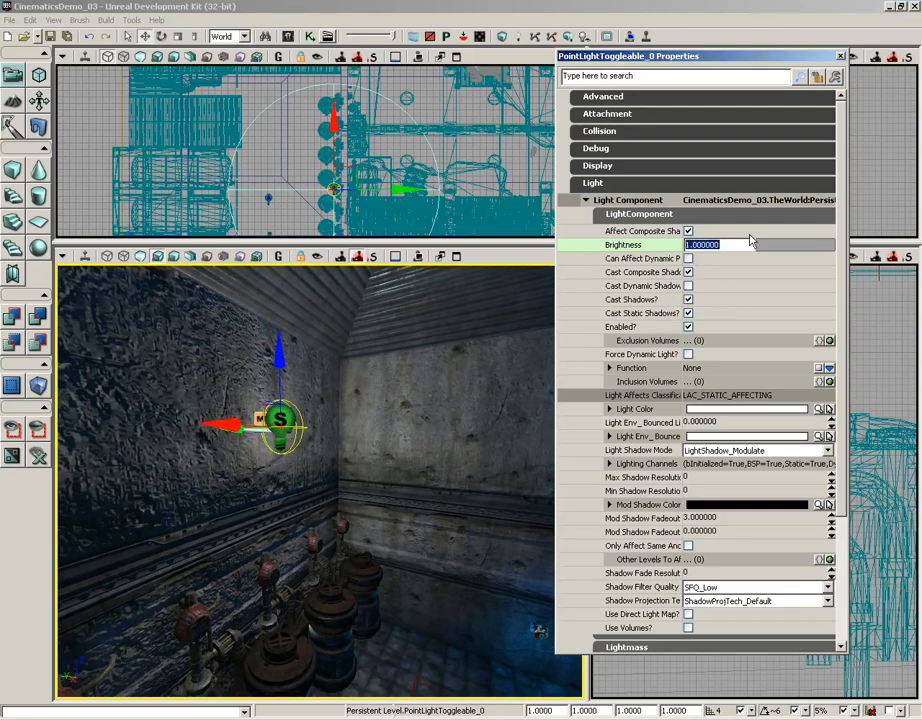
pyautogui.write('0')
pyautogui.press('Return')
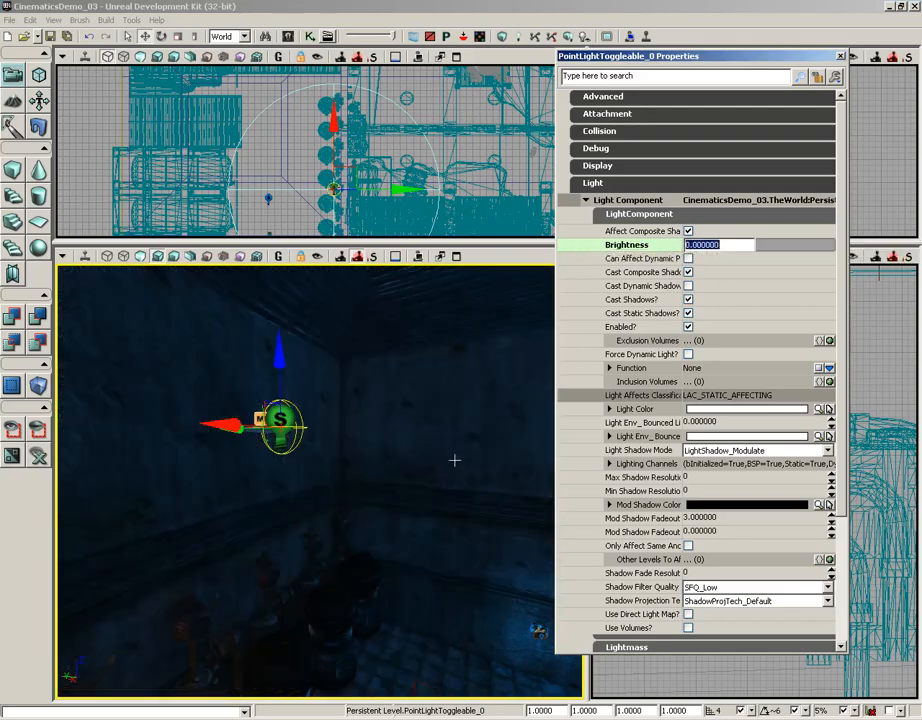
pyautogui.moveTo(327, 329); pyautogui.dragTo(475, 430, button='right')
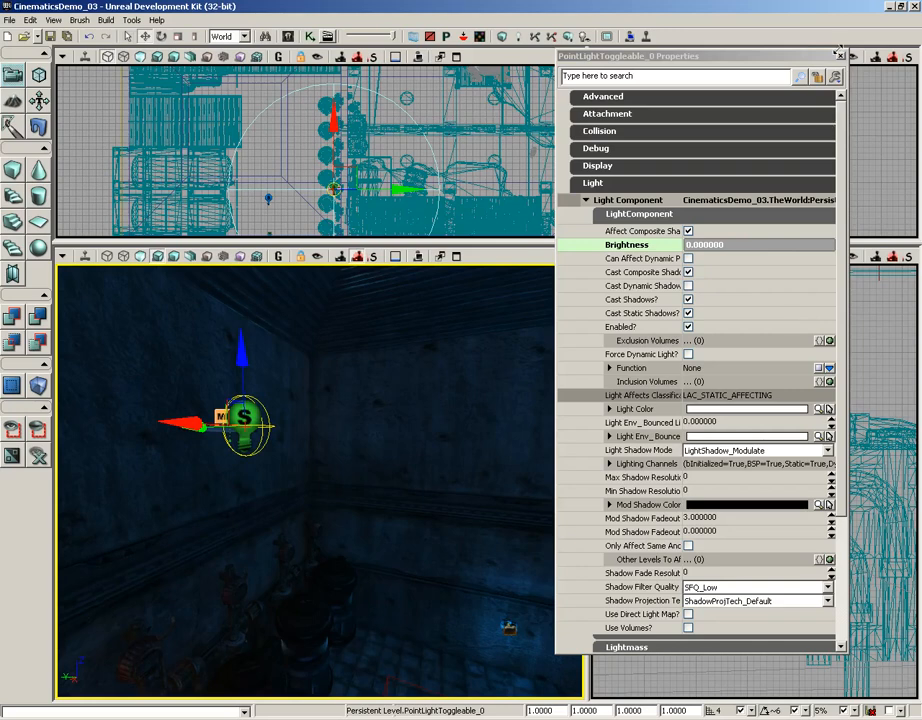
pyautogui.click(839, 54)
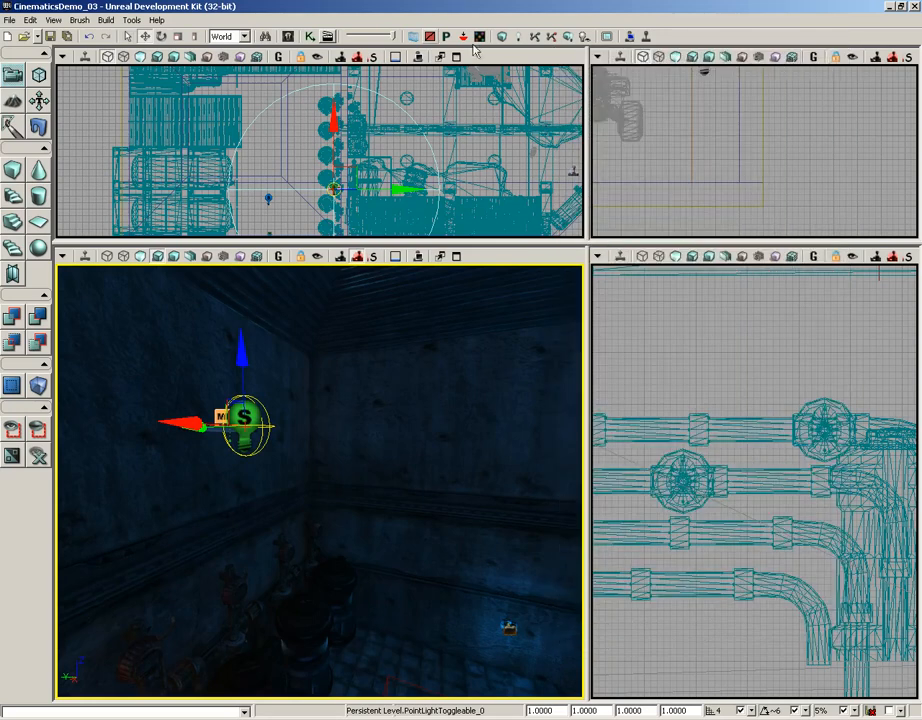
# Open the Matinee sequence from Kismet for editing, and place its window so the point light stays in view.
pyautogui.click(311, 37)
pyautogui.moveTo(634, 331); pyautogui.dragTo(630, 286)
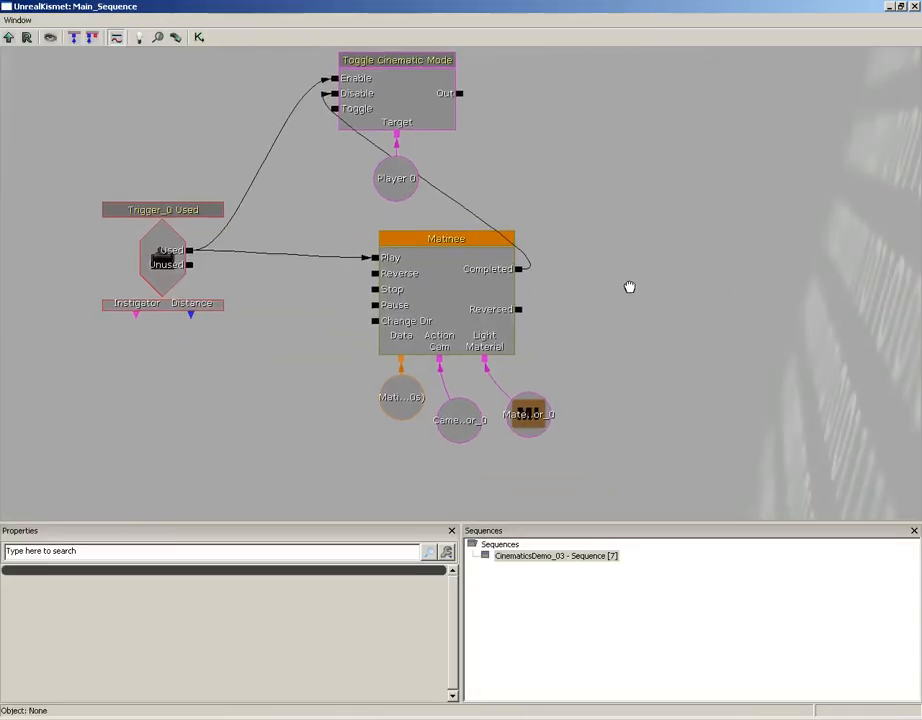
pyautogui.doubleClick(458, 293)
pyautogui.click(914, 7)
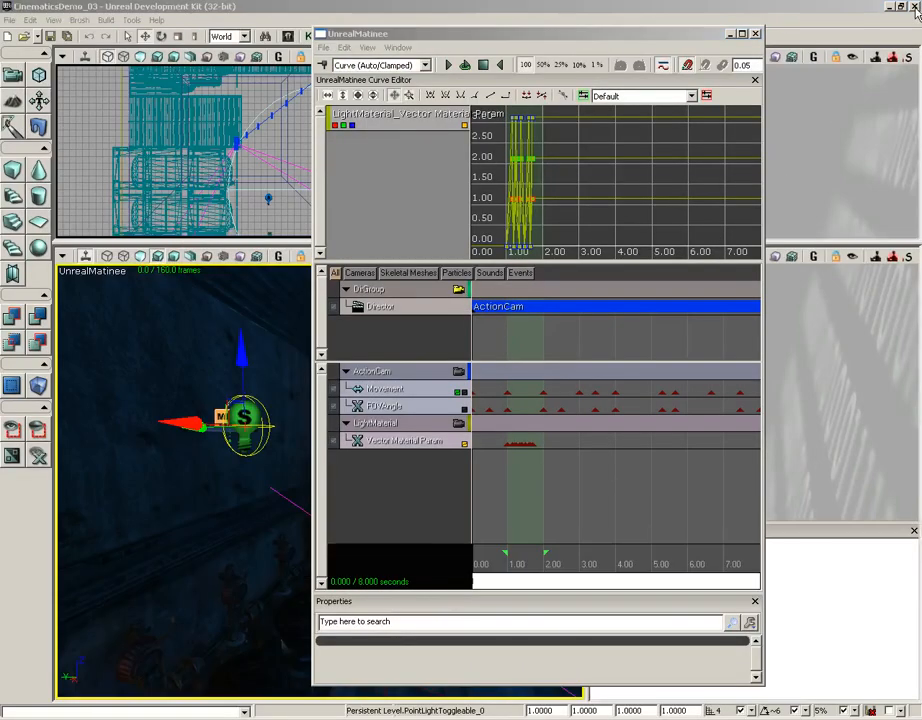
pyautogui.moveTo(591, 39); pyautogui.dragTo(749, 34)
pyautogui.moveTo(380, 397); pyautogui.dragTo(325, 300)
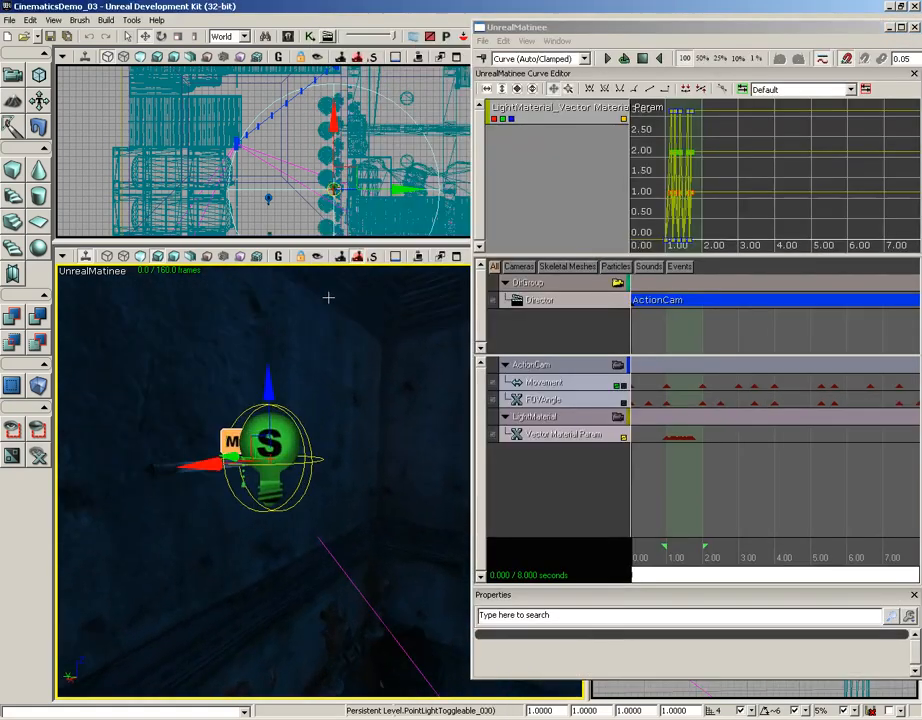
# Add a new empty group named LightActor to the Matinee with the point light selected.
pyautogui.rightClick(529, 456)
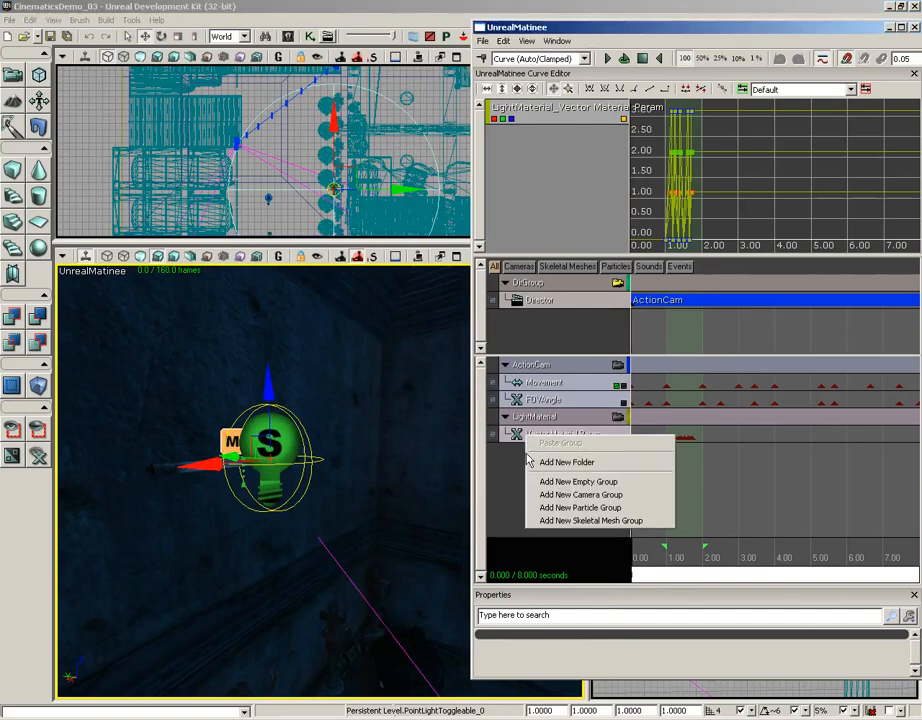
pyautogui.click(571, 484)
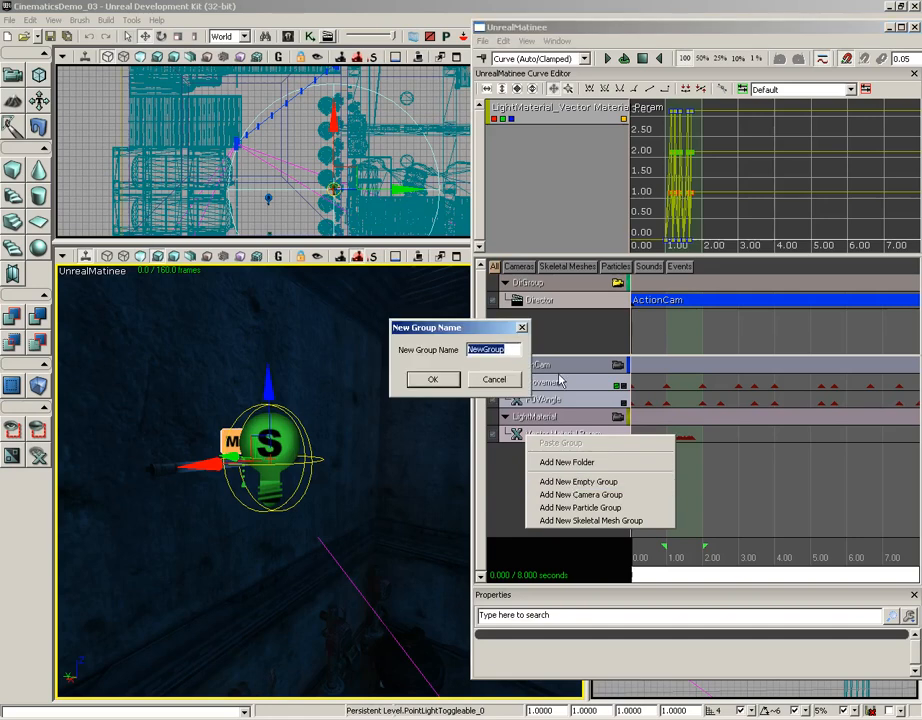
pyautogui.write('LightActor')
pyautogui.press('Return')
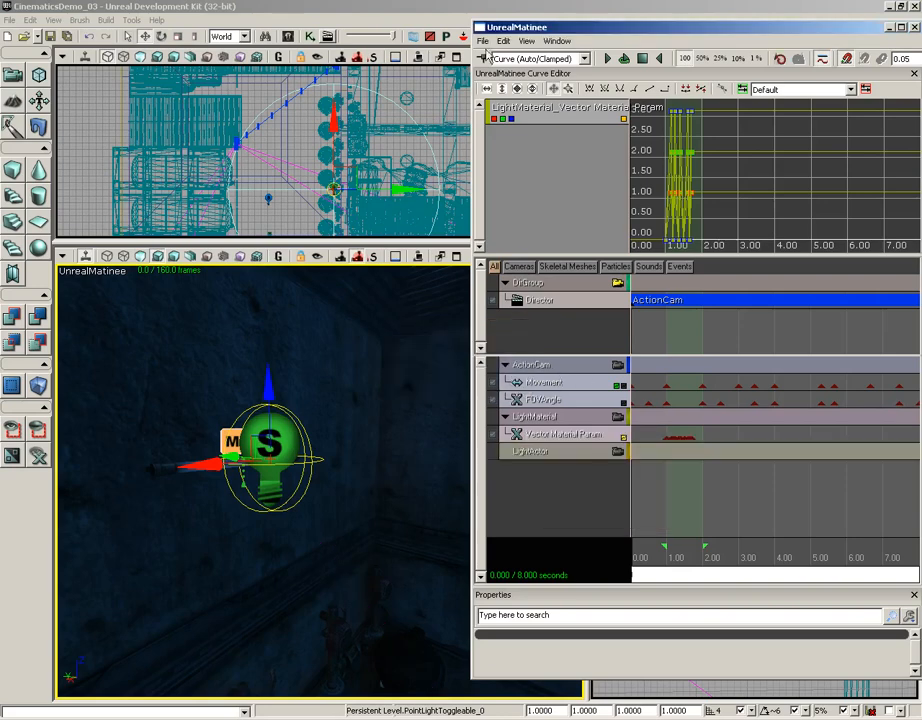
# Rearrange the camera, material and point light variable nodes below the Matinee node in Kismet so they no longer overlap.
pyautogui.click(310, 36)
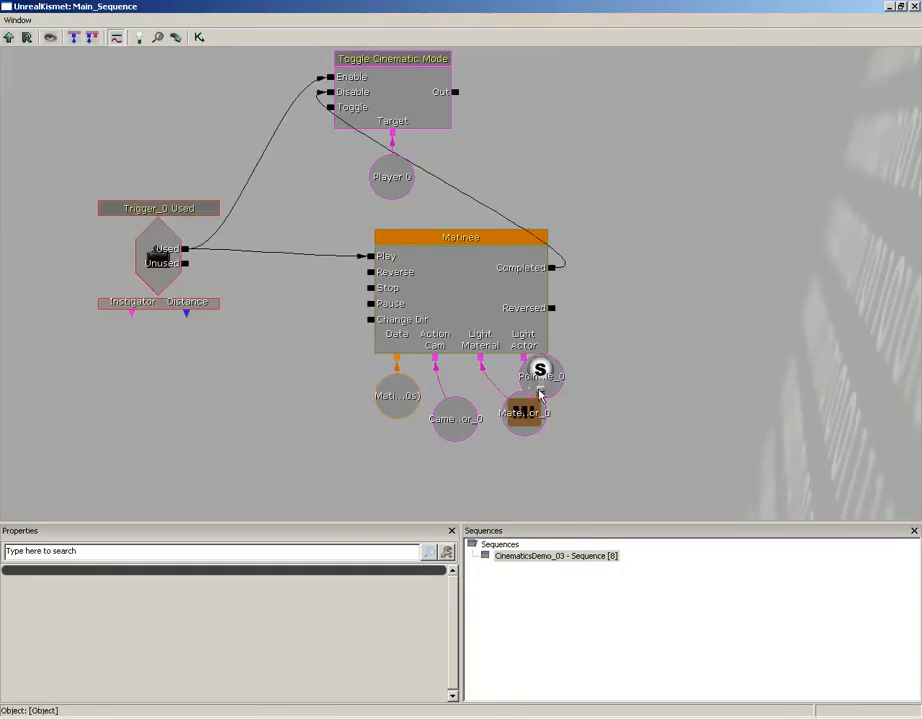
pyautogui.moveTo(541, 393); pyautogui.dragTo(571, 434)
pyautogui.click(448, 420)
pyautogui.moveTo(448, 420); pyautogui.dragTo(420, 448)
pyautogui.moveTo(523, 413); pyautogui.dragTo(479, 418)
pyautogui.moveTo(566, 421); pyautogui.dragTo(520, 456)
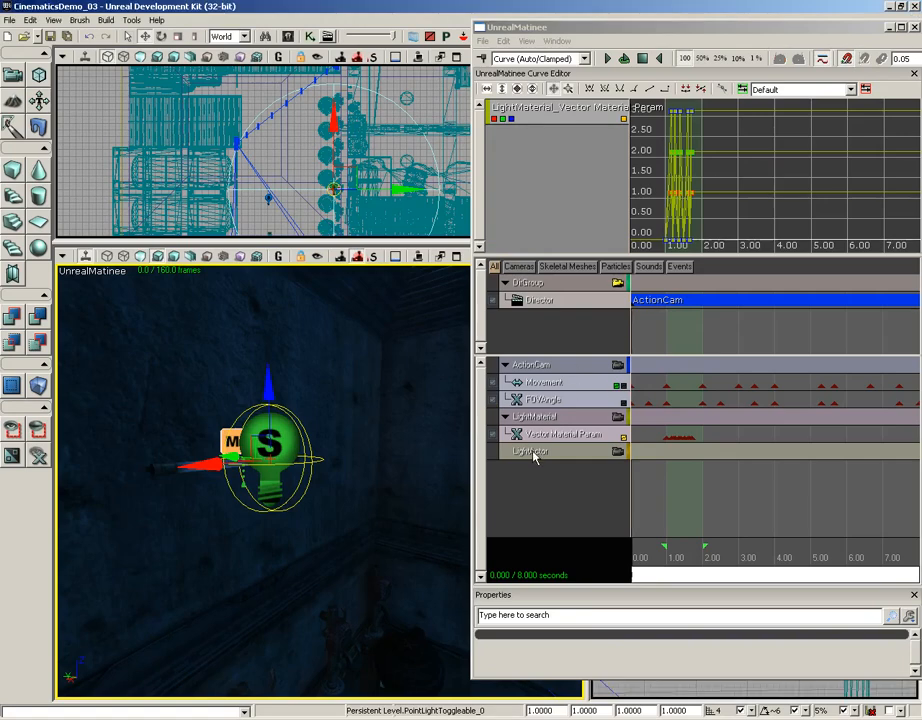
# Add a Float Property track to the LightActor group that controls PointLightComponent0.Brightness.
pyautogui.click(535, 452)
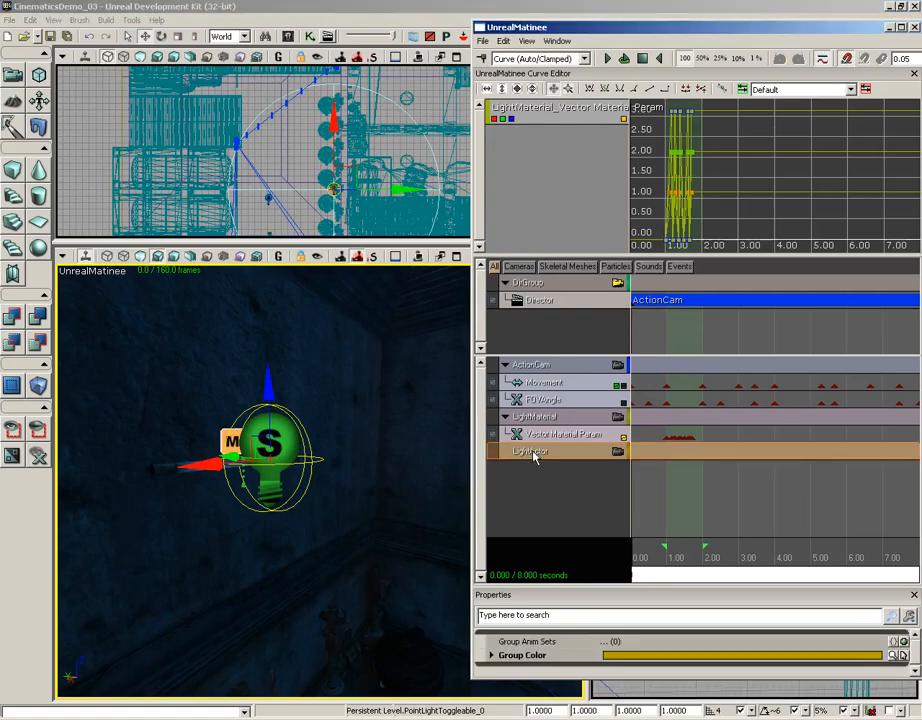
pyautogui.rightClick(538, 455)
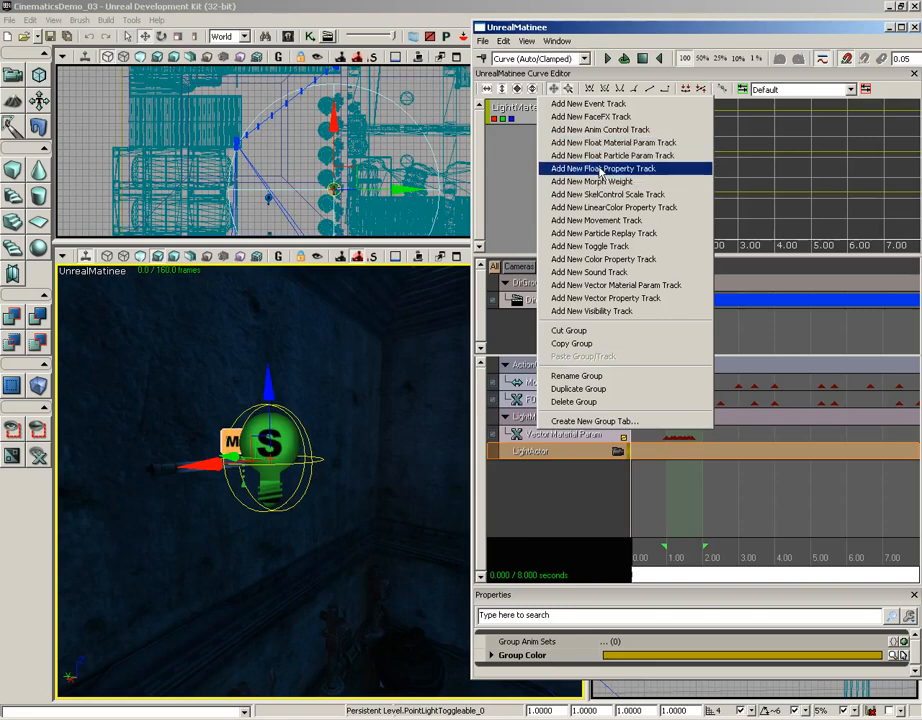
pyautogui.click(601, 169)
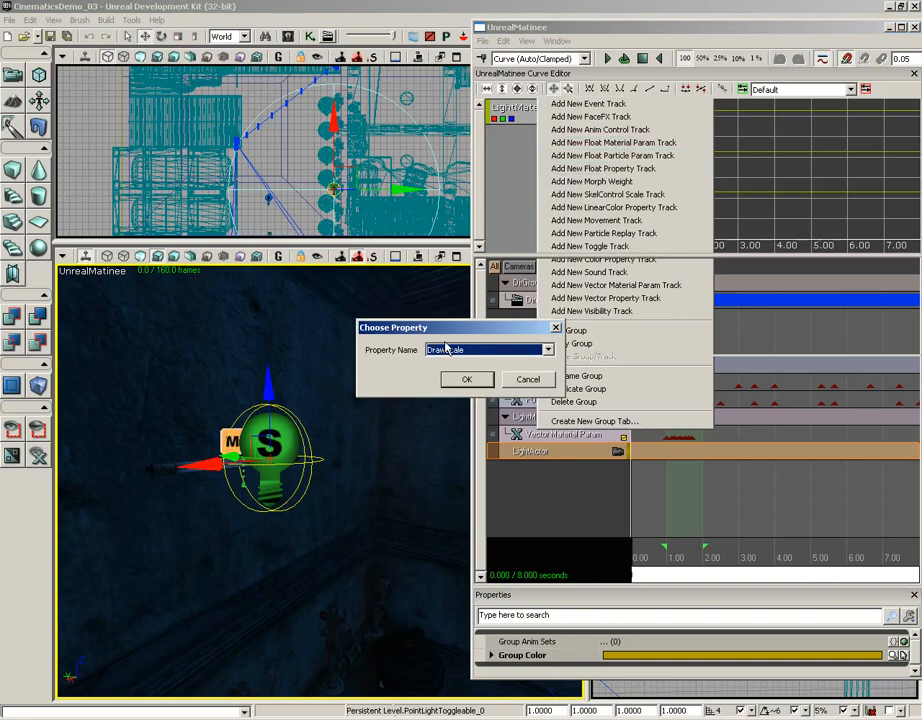
pyautogui.click(531, 351)
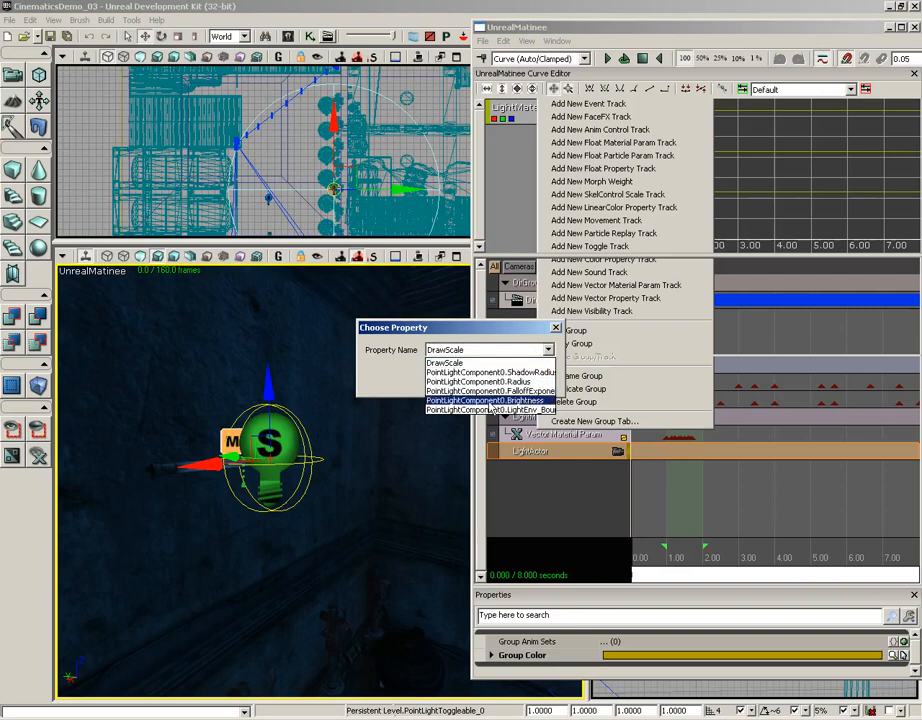
pyautogui.click(390, 376)
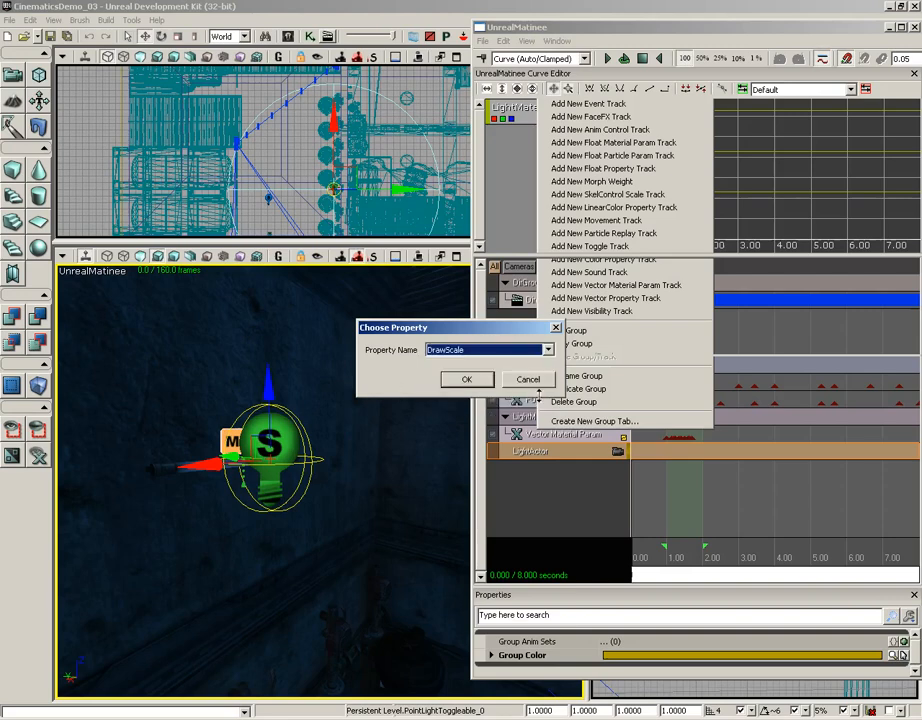
pyautogui.click(547, 350)
pyautogui.click(407, 376)
pyautogui.moveTo(562, 373); pyautogui.dragTo(735, 373)
pyautogui.click(726, 349)
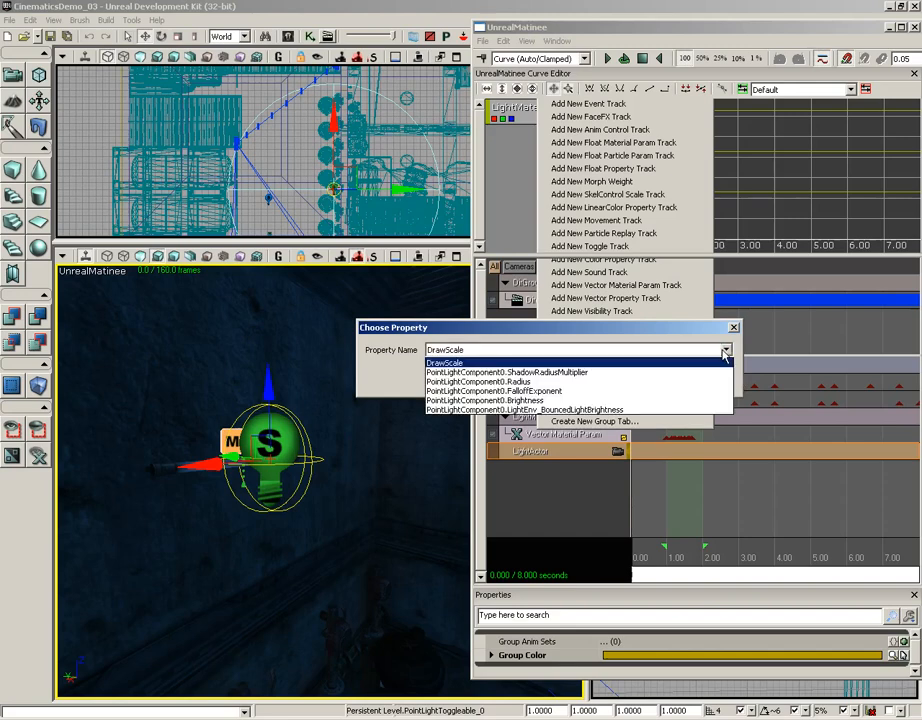
pyautogui.click(518, 404)
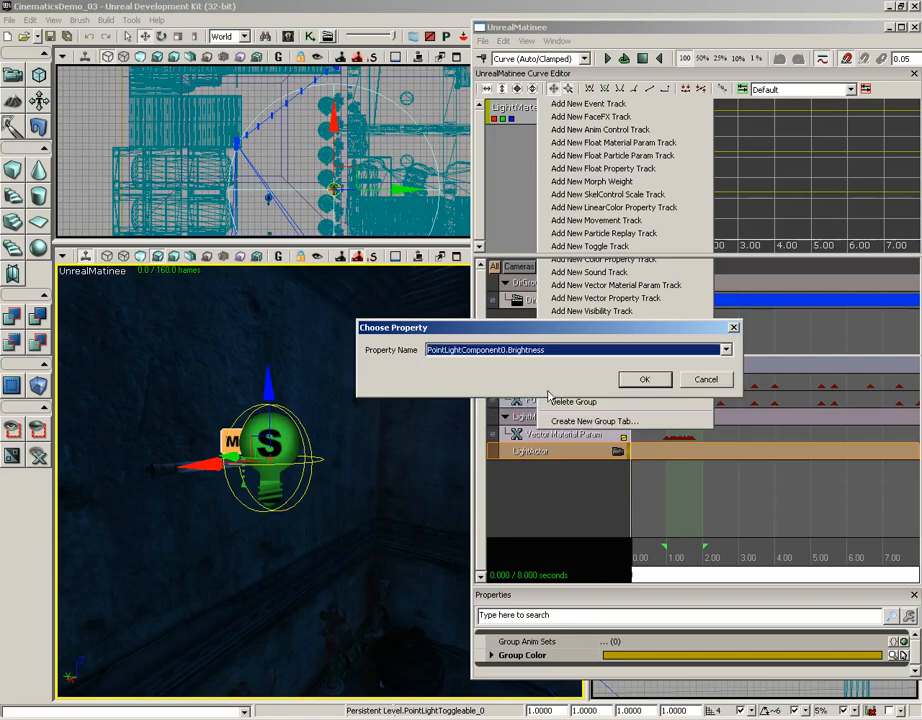
pyautogui.click(647, 379)
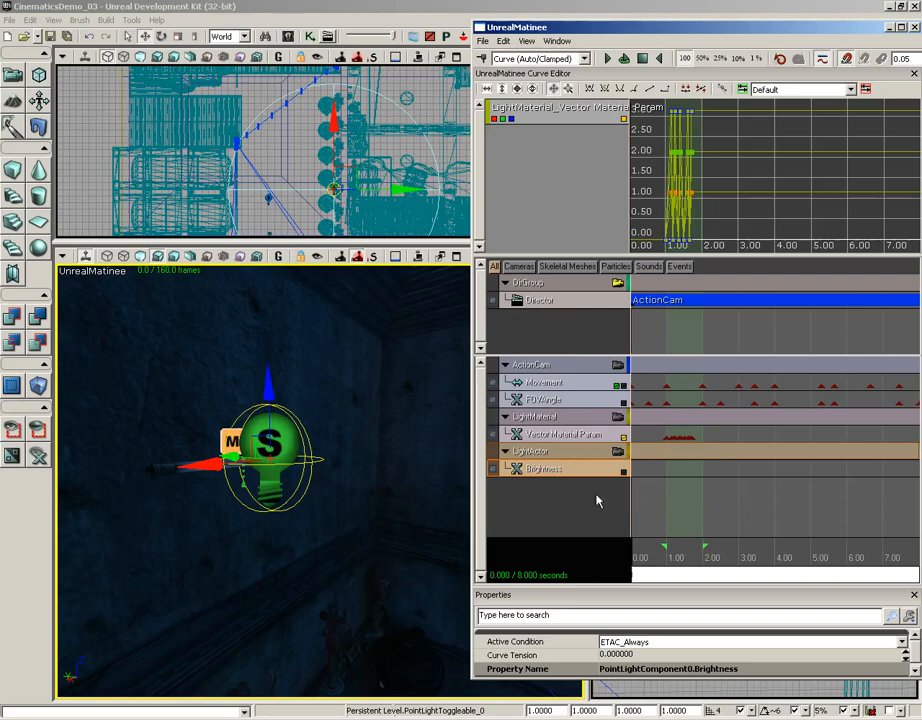
# Add a Brightness key with value 0 at 1.00 second, aligned with the first Vector Material Param key.
pyautogui.scroll(2, 694, 478)
pyautogui.scroll(4, 694, 478)
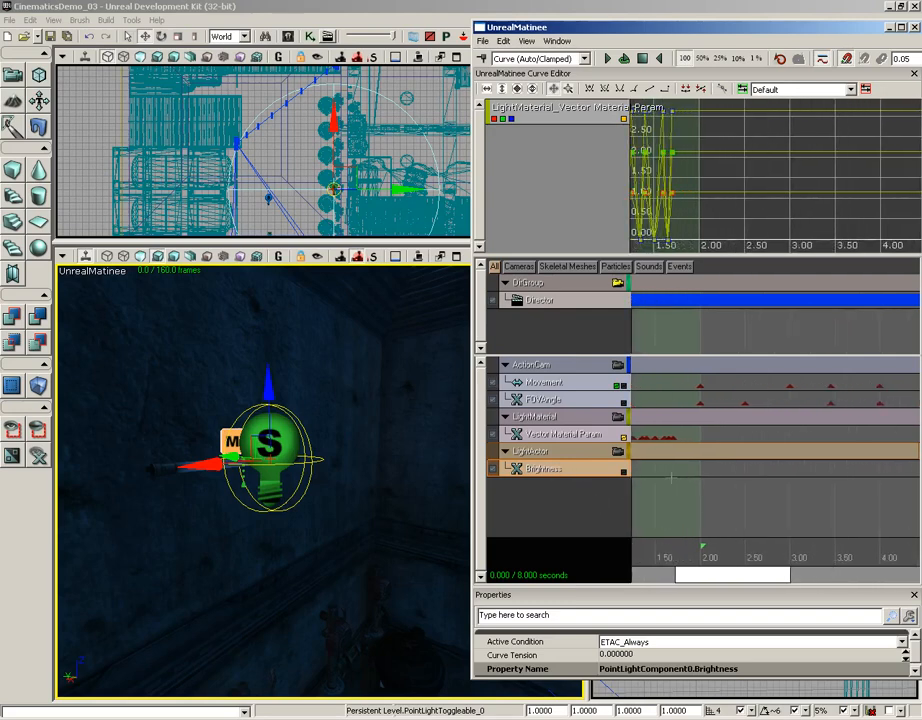
pyautogui.moveTo(717, 478); pyautogui.dragTo(751, 476)
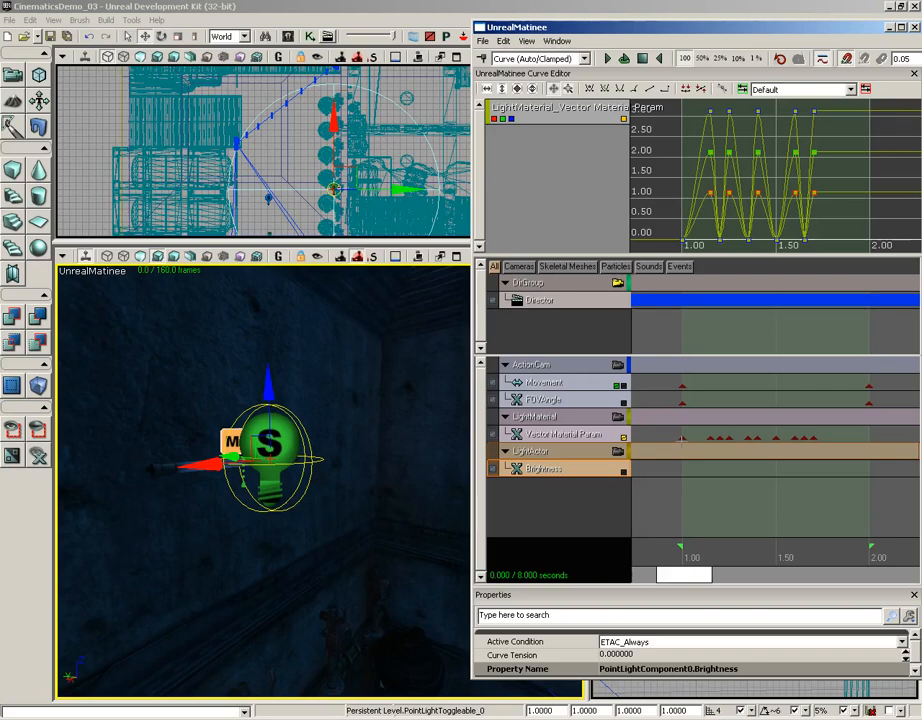
pyautogui.click(682, 437)
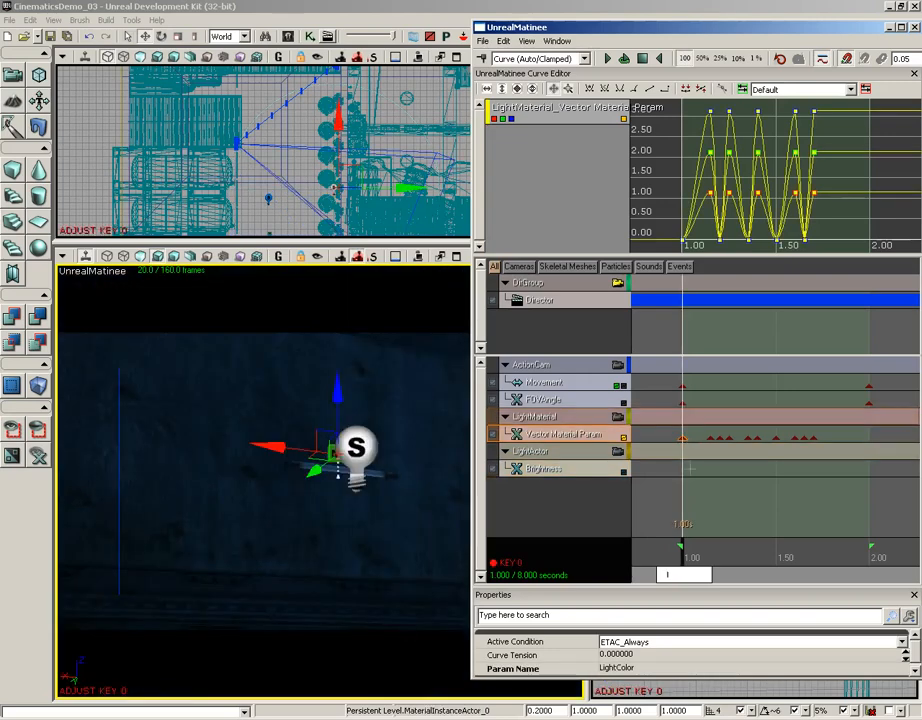
pyautogui.click(574, 471)
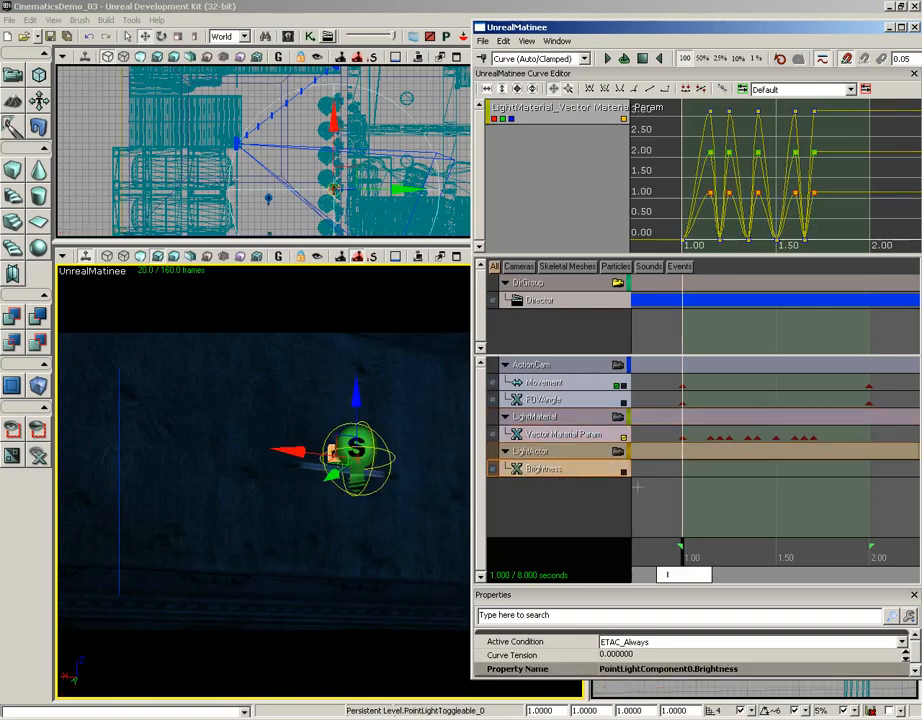
pyautogui.press('Return')
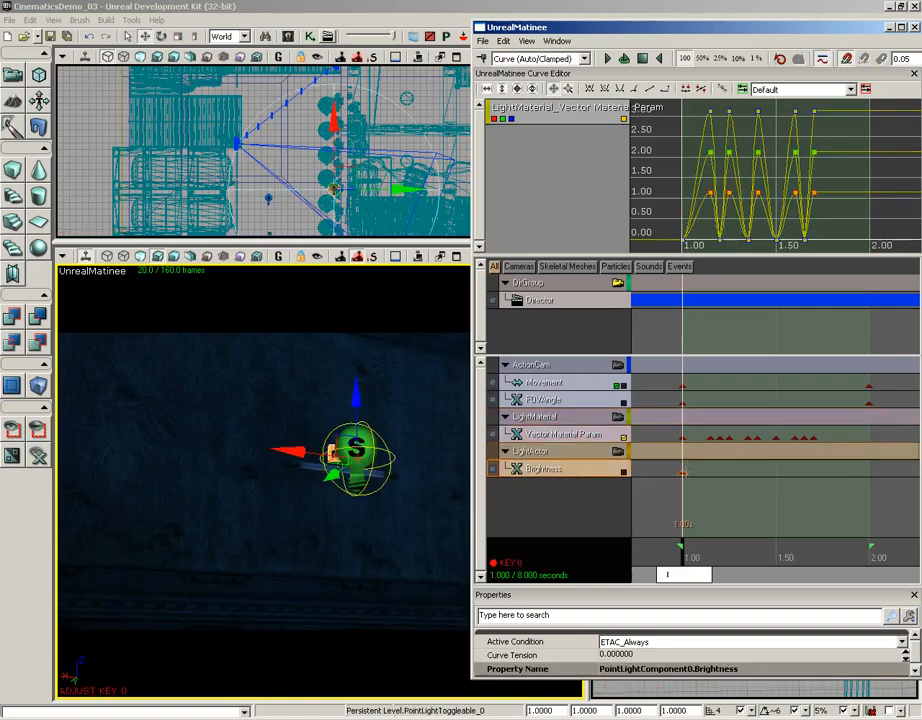
pyautogui.rightClick(682, 468)
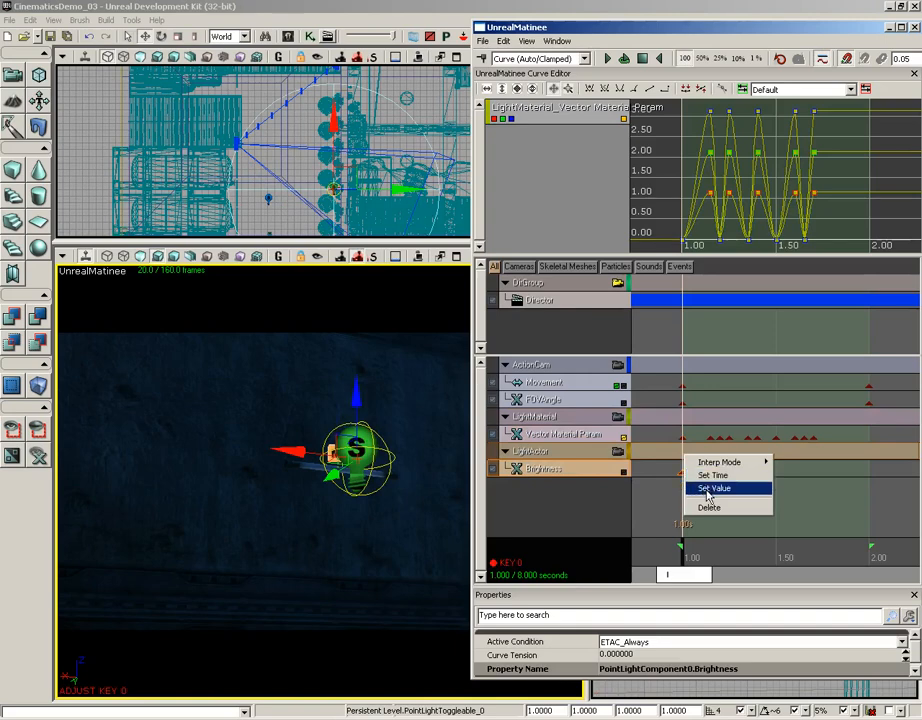
pyautogui.click(712, 489)
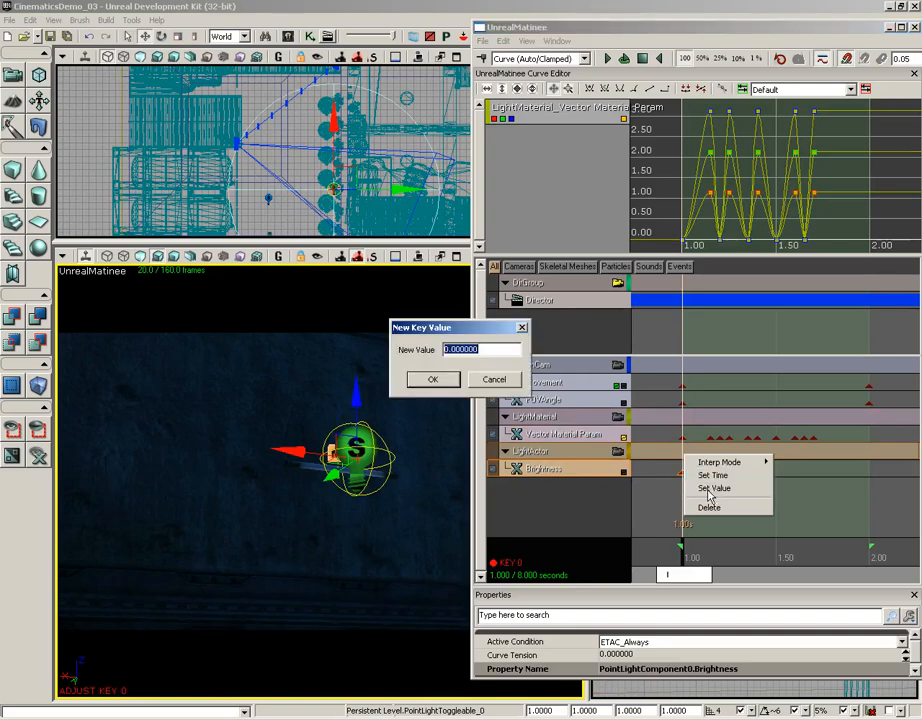
pyautogui.click(453, 381)
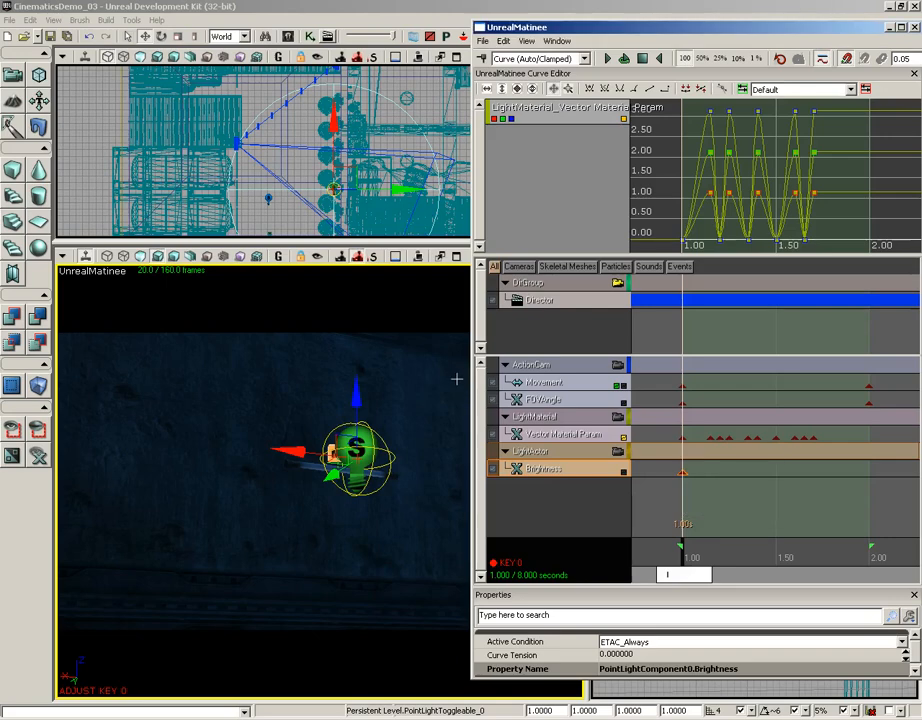
# Add a Brightness key at 1.15 seconds, aligned with the second Vector Material Param key, and set its value to 0.8.
pyautogui.click(710, 437)
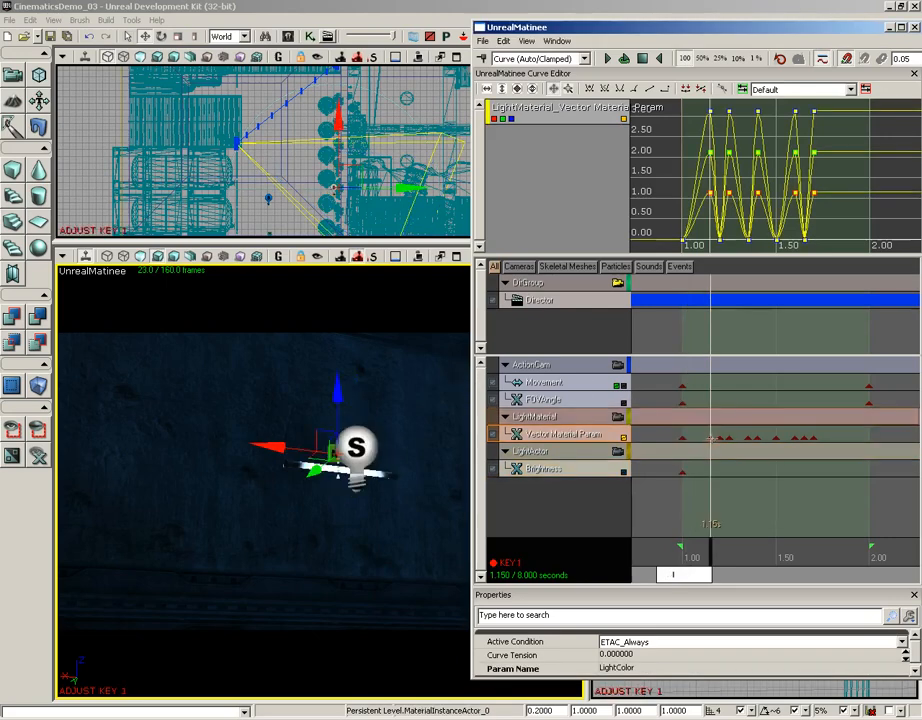
pyautogui.click(590, 470)
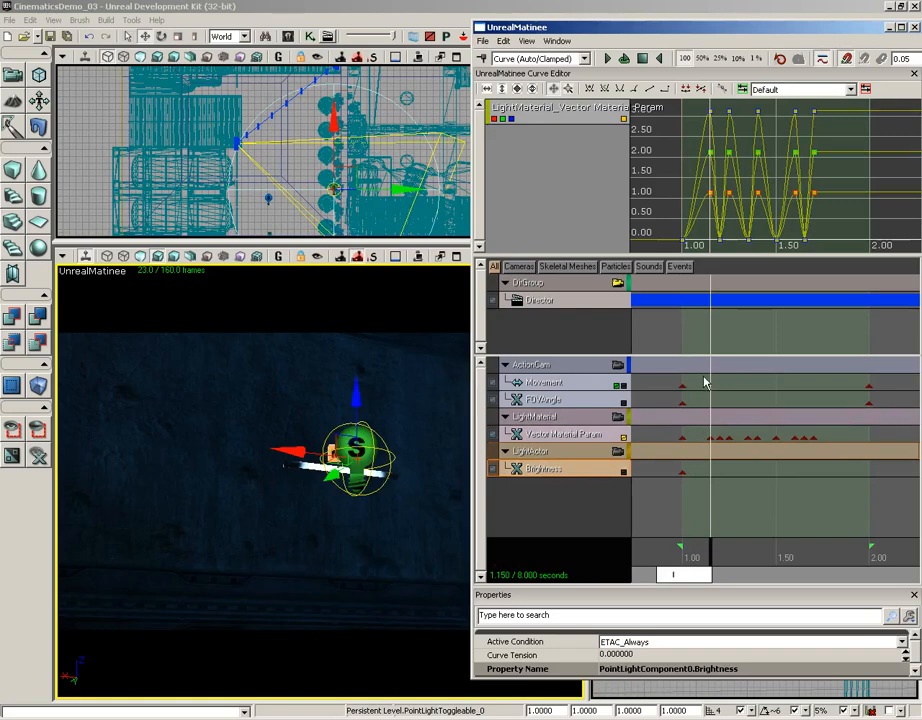
pyautogui.press('Return')
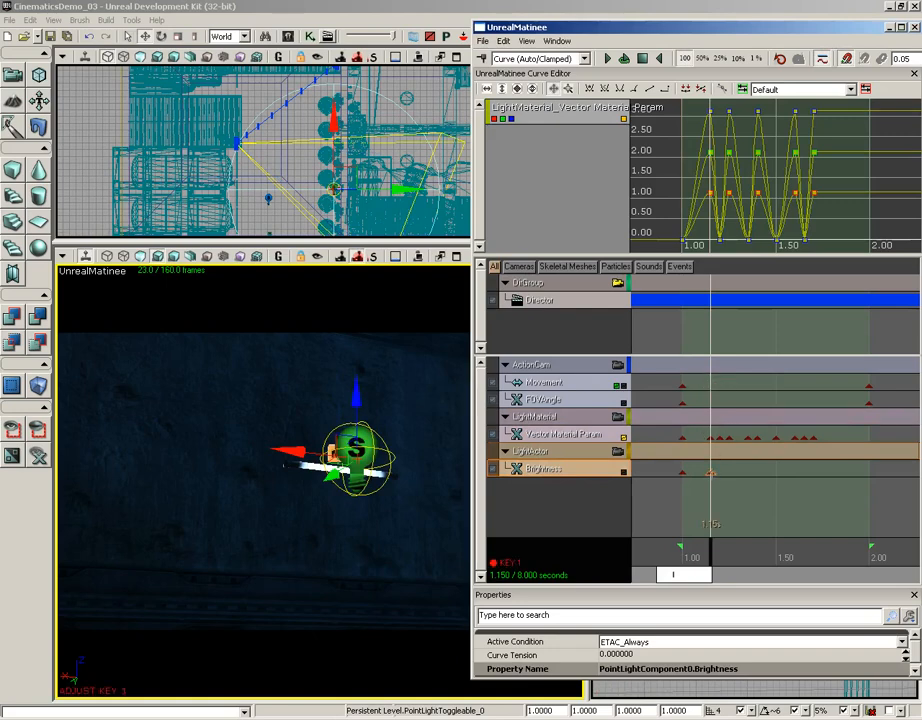
pyautogui.rightClick(711, 473)
pyautogui.click(737, 488)
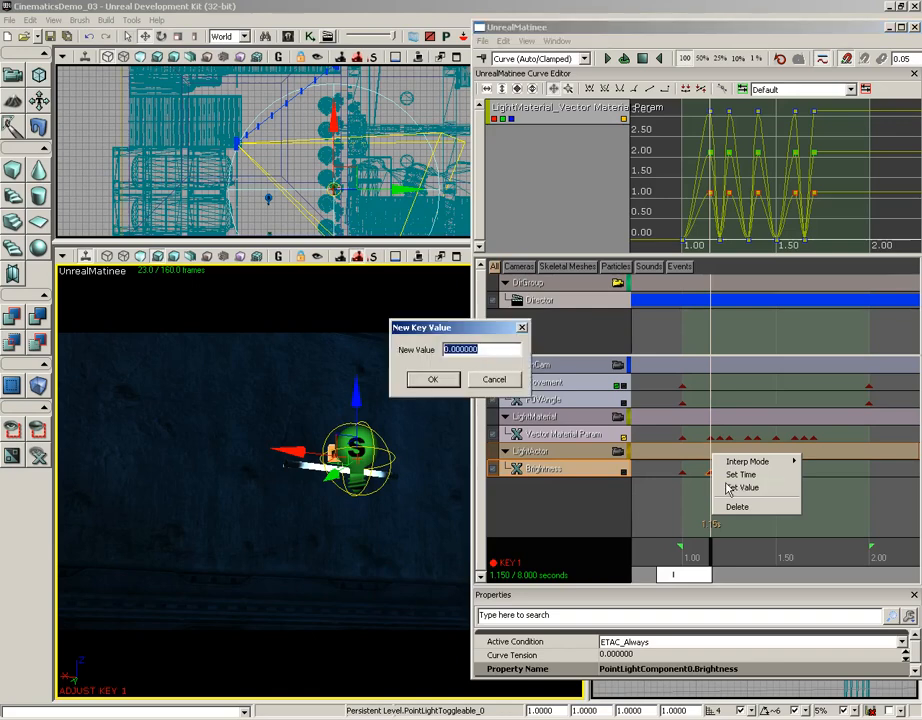
pyautogui.write('10')
pyautogui.press('Return')
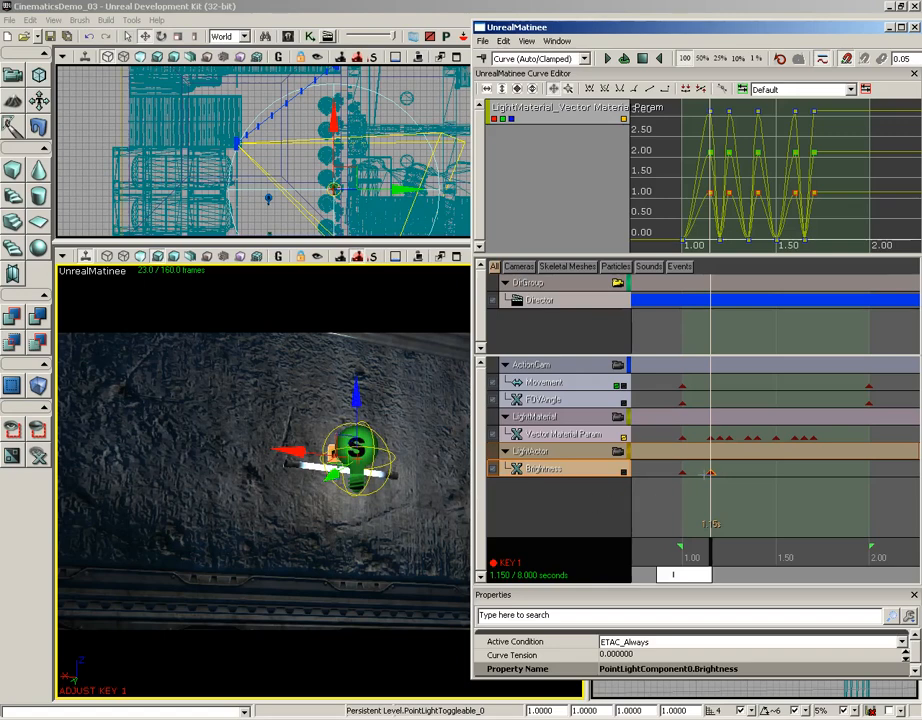
# Add a Brightness key at 1.20 seconds, aligned with the third Vector Material Param key, and set its value so the light is off.
pyautogui.click(718, 437)
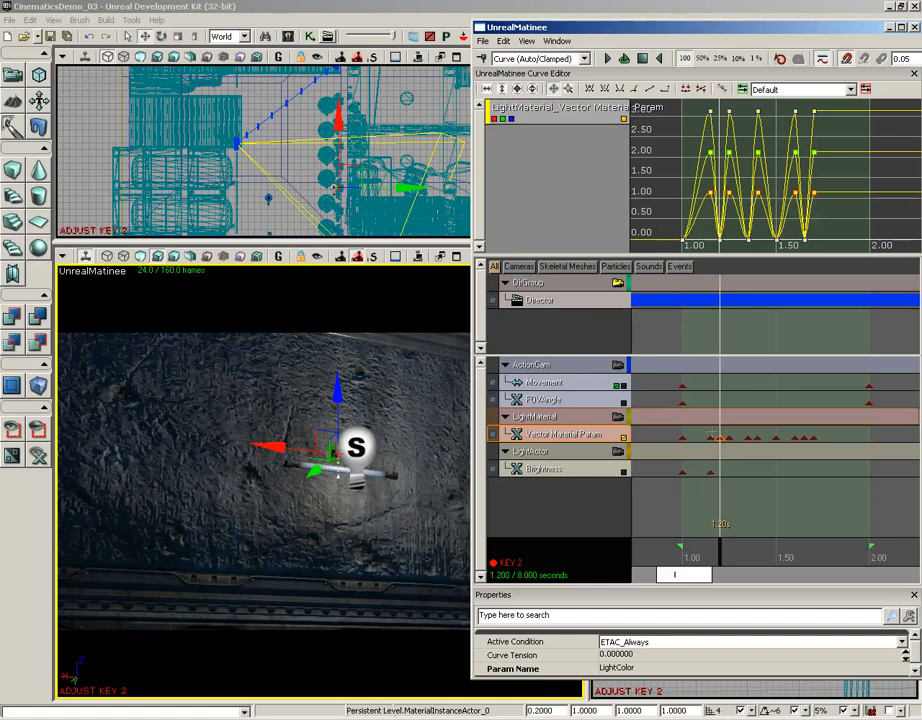
pyautogui.keyDown('ctrl'); pyautogui.moveTo(725, 437); pyautogui.dragTo(732, 437); pyautogui.keyUp('ctrl')
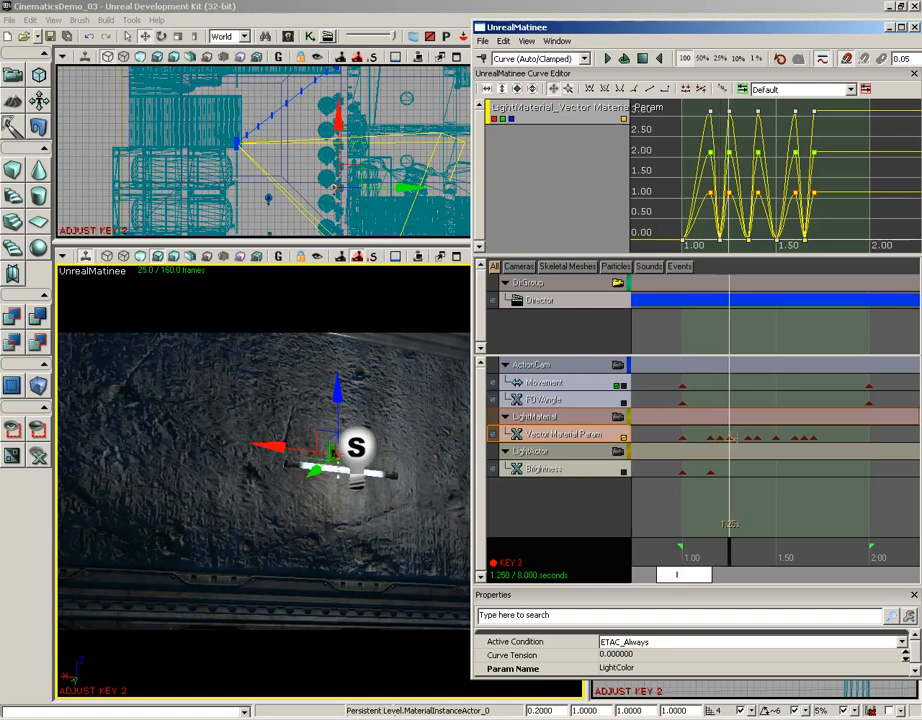
pyautogui.click(749, 437)
pyautogui.click(719, 437)
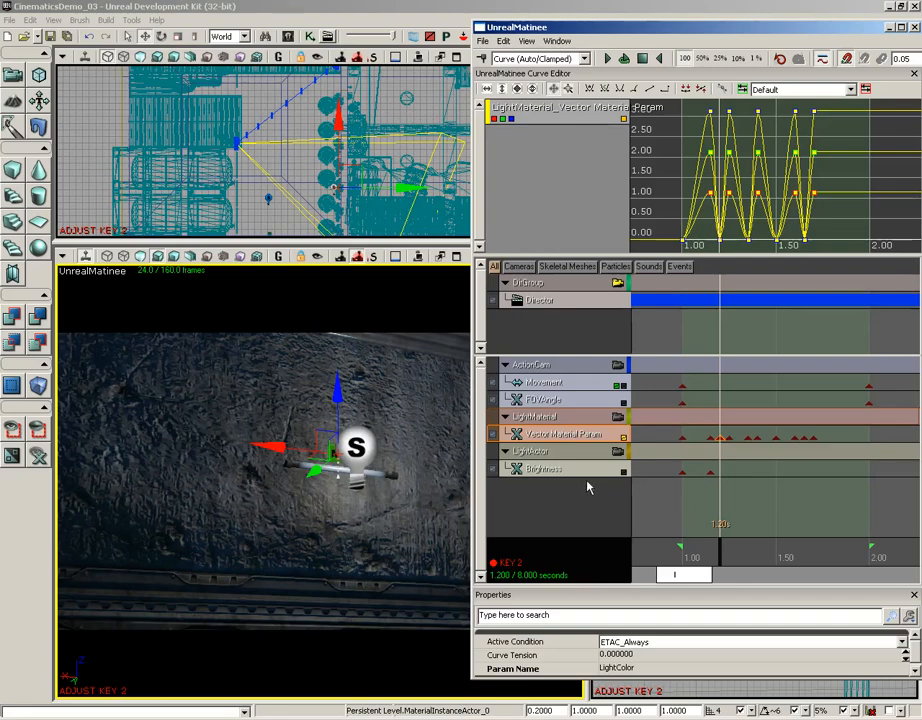
pyautogui.click(584, 471)
pyautogui.press('Return')
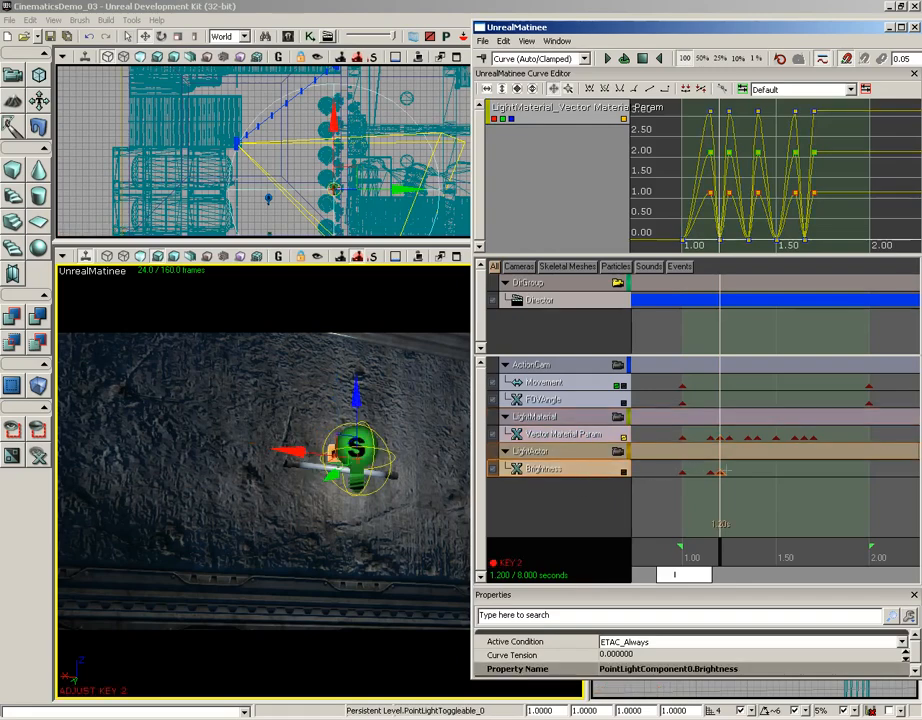
pyautogui.rightClick(719, 472)
pyautogui.click(748, 487)
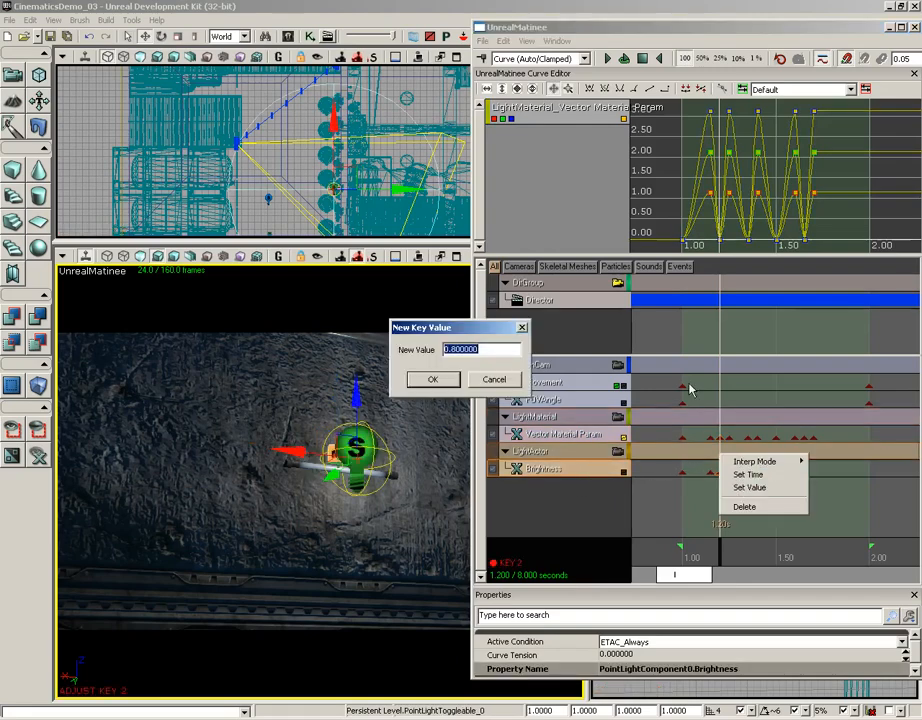
pyautogui.press('Return')
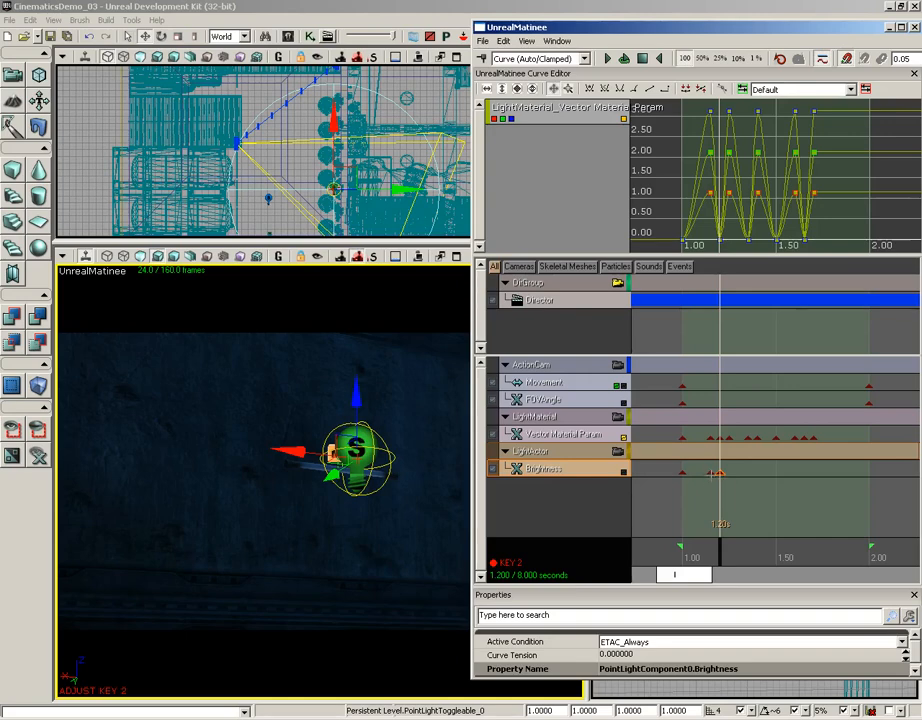
# Duplicate the lit Brightness key at 1.15 seconds and move the copy to 1.25 seconds.
pyautogui.press('Left')
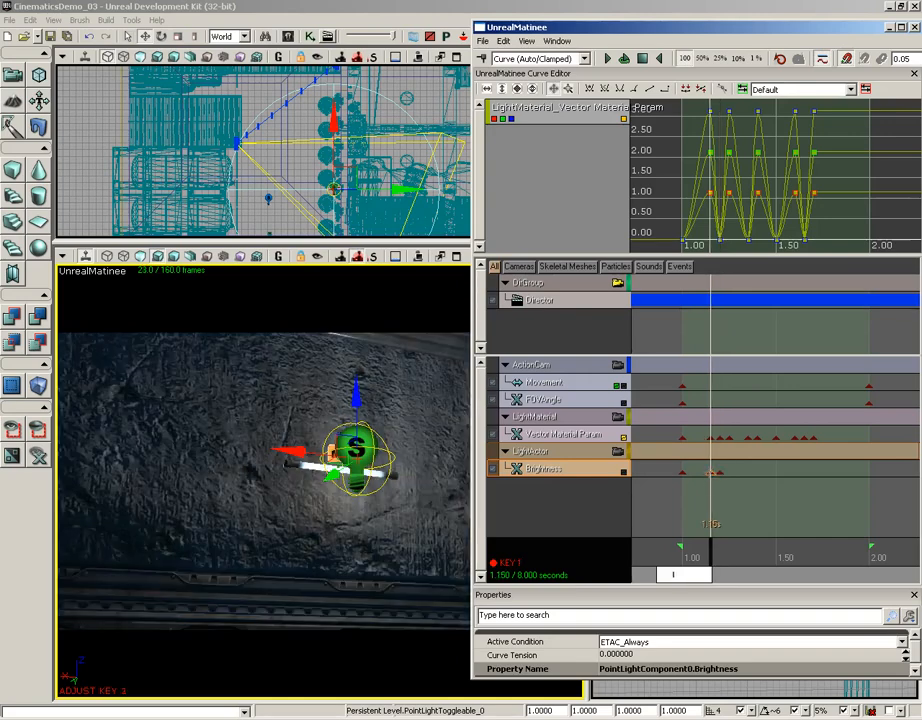
pyautogui.click(503, 41)
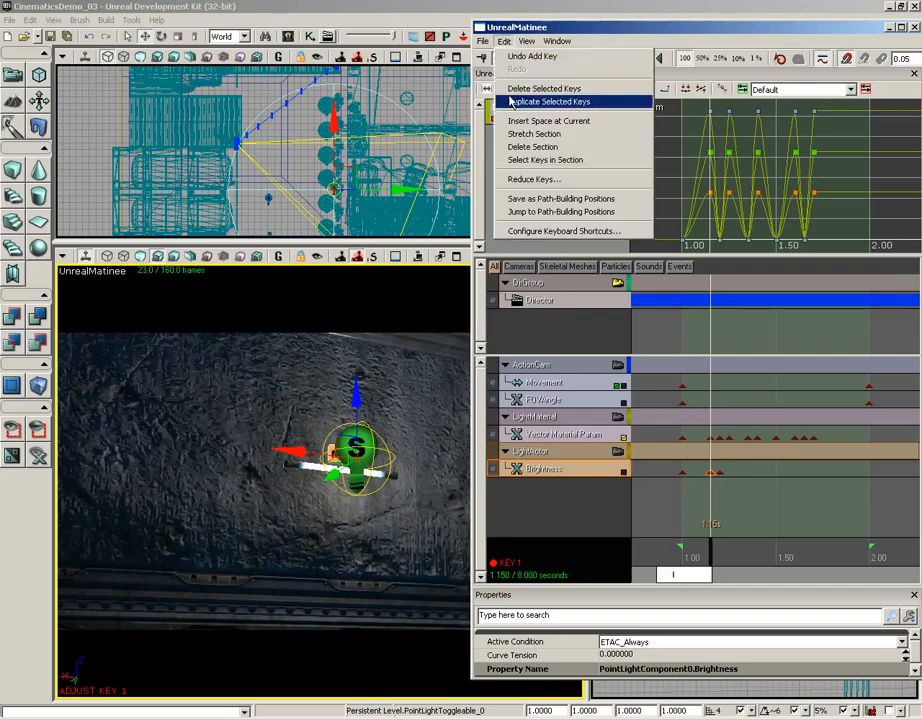
pyautogui.click(560, 99)
pyautogui.keyDown('ctrl'); pyautogui.moveTo(716, 477); pyautogui.dragTo(735, 481); pyautogui.keyUp('ctrl')
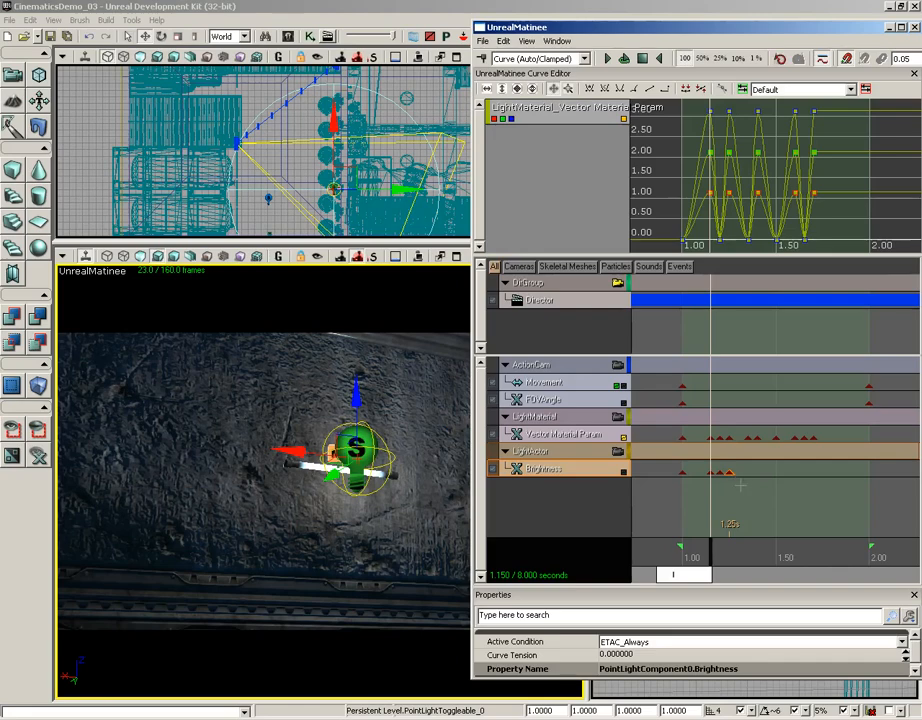
# Add Brightness keys at 1.35, 1.40 and 1.50 seconds, aligned with the Vector Material Param keys at those times.
pyautogui.click(748, 437)
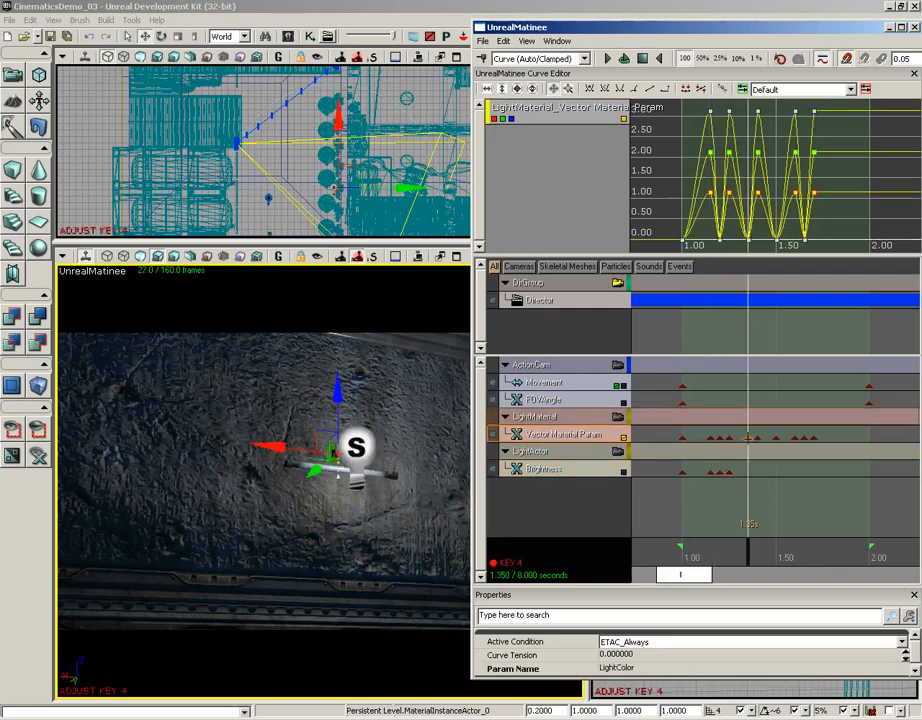
pyautogui.click(593, 472)
pyautogui.rightClick(747, 476)
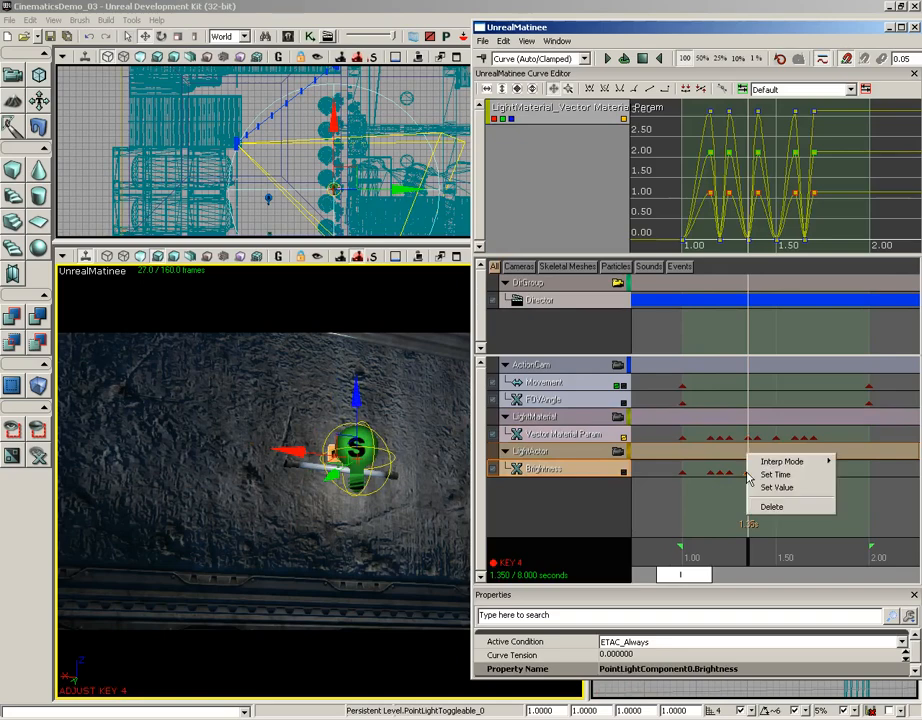
pyautogui.click(589, 468)
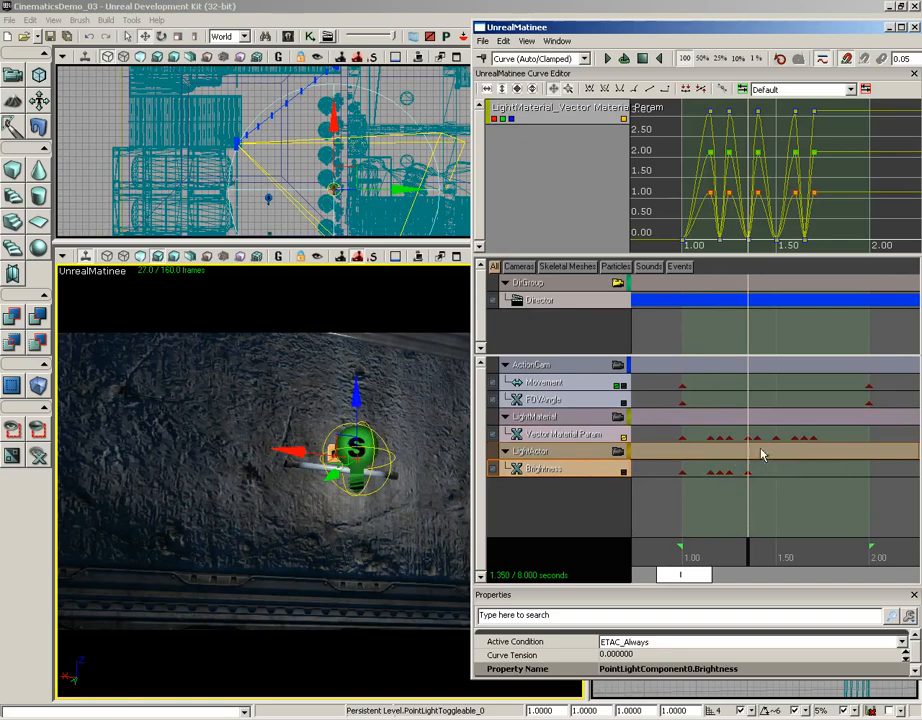
pyautogui.click(756, 436)
pyautogui.click(595, 470)
pyautogui.press('Return')
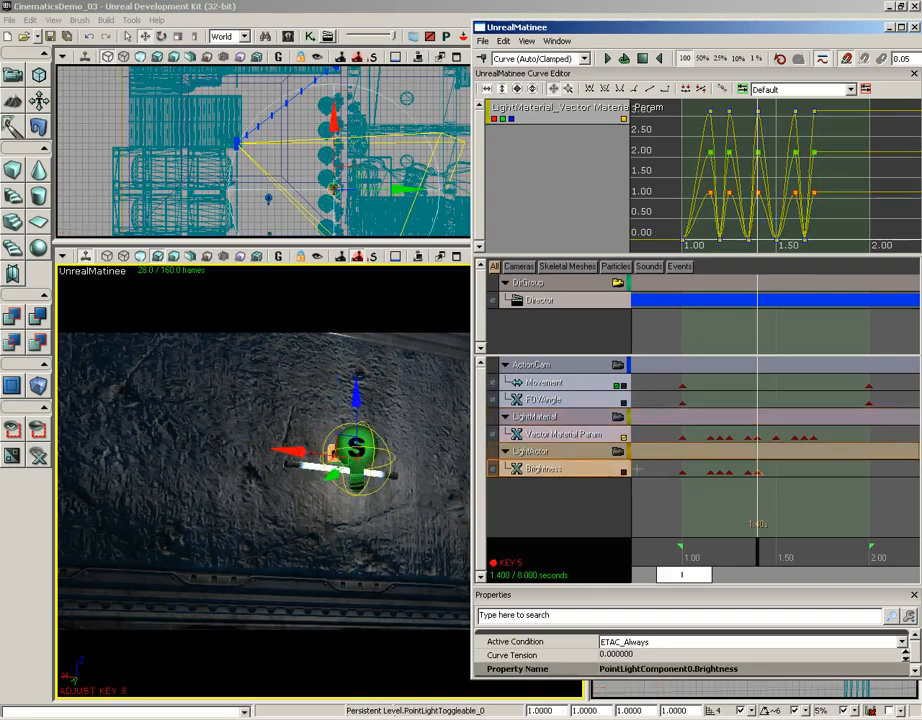
pyautogui.click(776, 436)
pyautogui.click(597, 469)
pyautogui.press('Return')
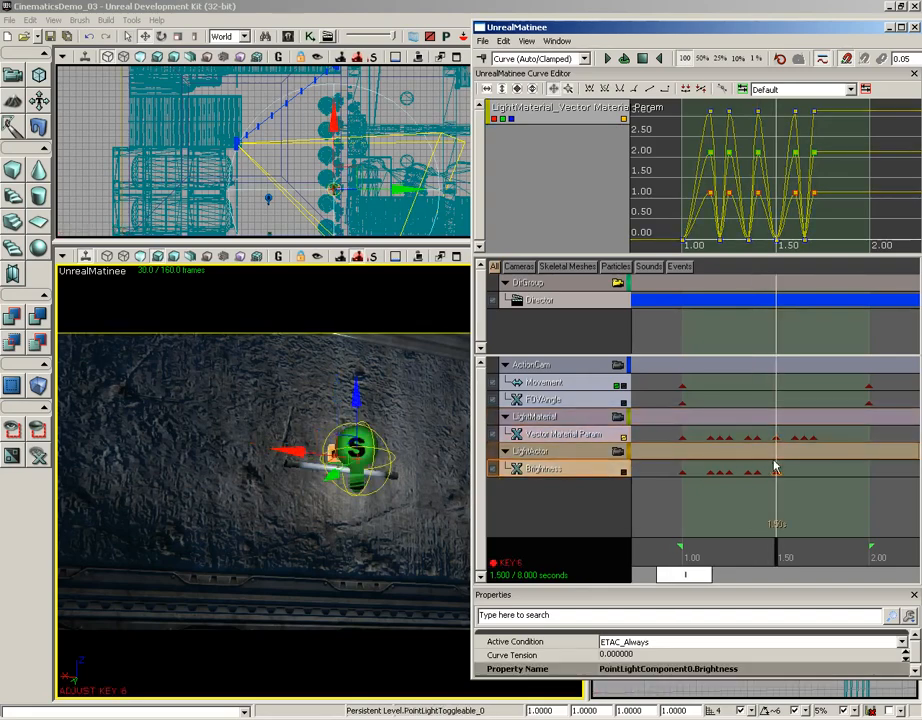
# Add Brightness keys at 1.60, 1.65 and 1.70 seconds, aligned with the Vector Material Param keys at those times.
pyautogui.click(795, 436)
pyautogui.click(601, 470)
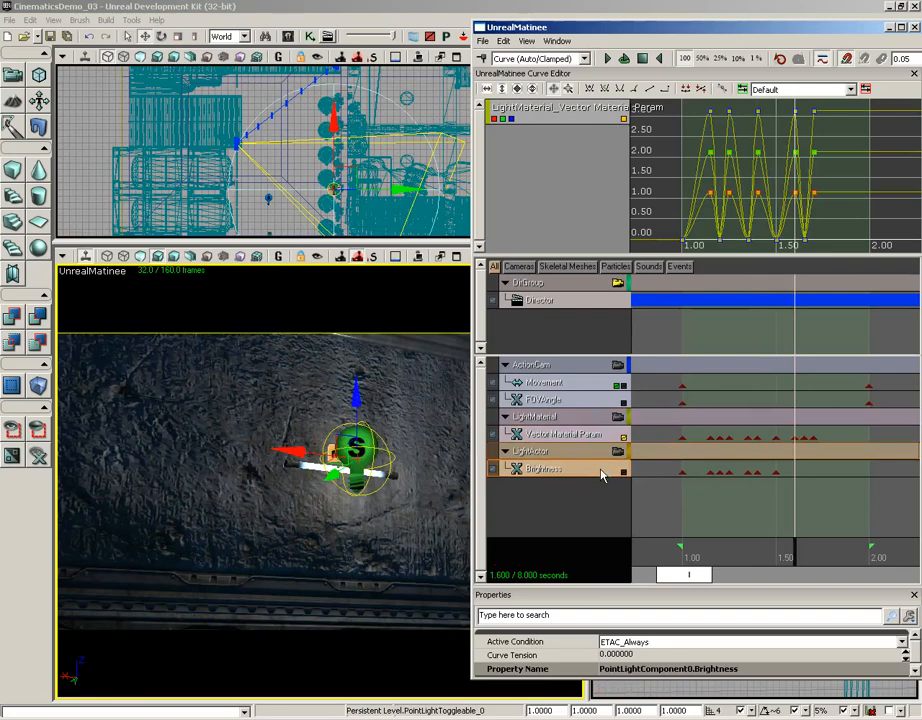
pyautogui.press('Return')
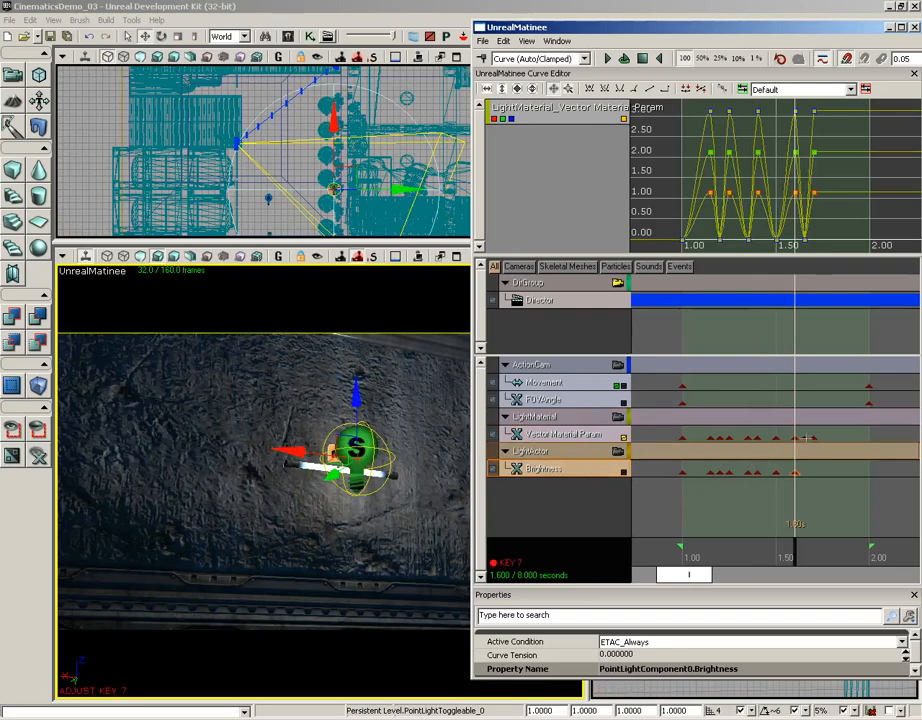
pyautogui.click(806, 437)
pyautogui.click(584, 470)
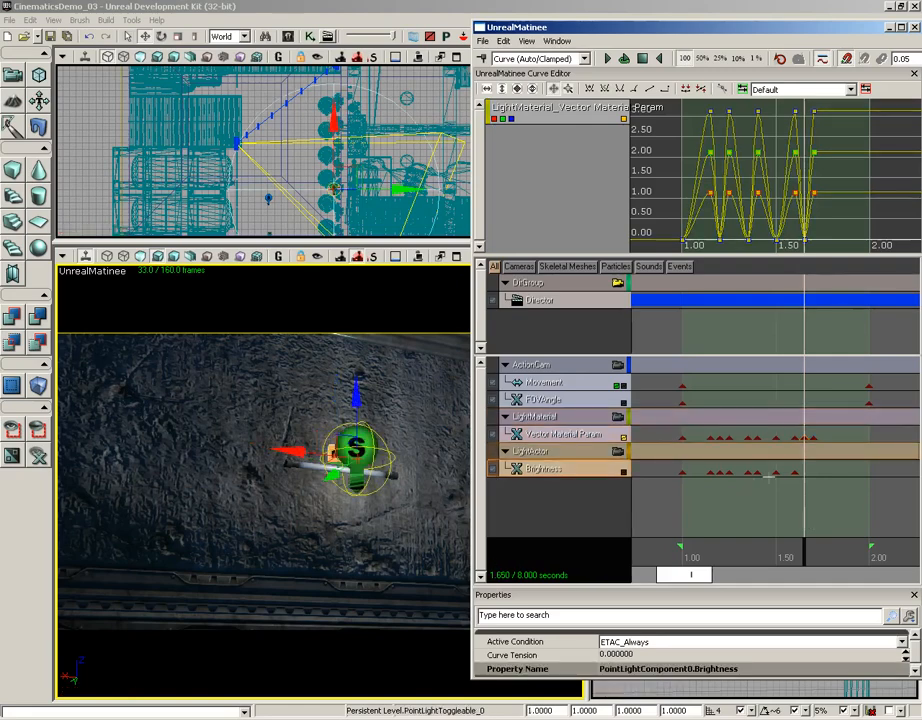
pyautogui.press('Return')
pyautogui.click(813, 437)
pyautogui.press('Return')
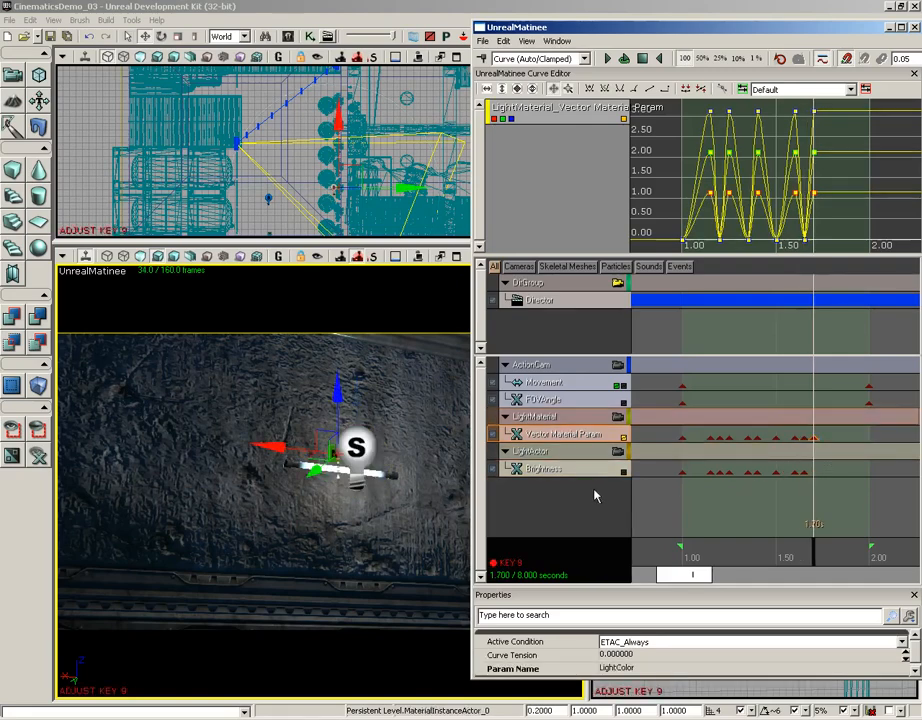
pyautogui.click(591, 470)
pyautogui.press('Return')
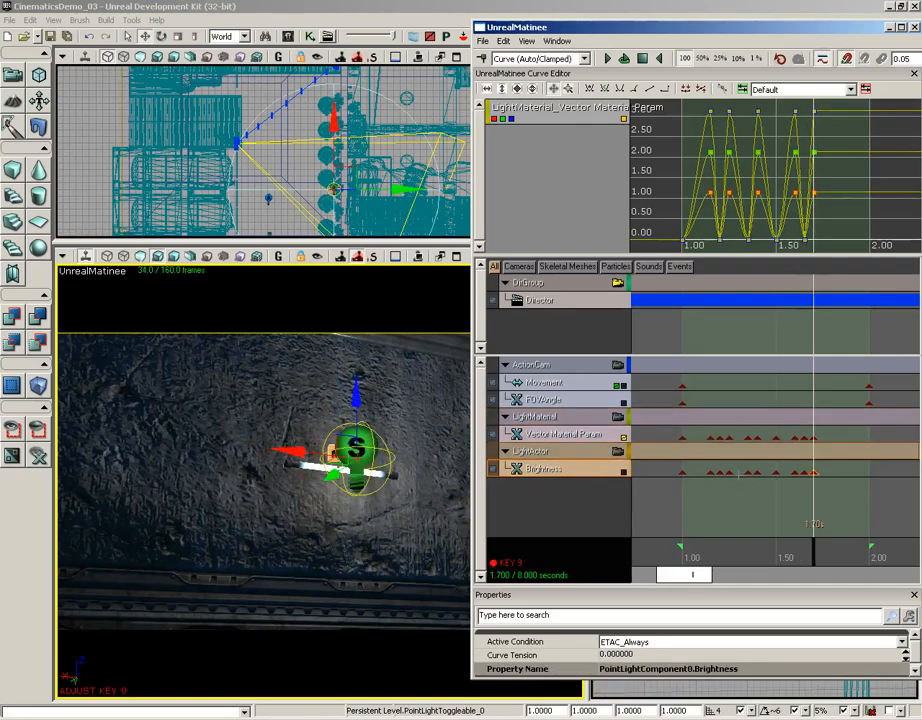
# Review the Brightness keys from 1.15 to 1.35 seconds and check the key value at 1.35 seconds.
pyautogui.click(712, 472)
pyautogui.click(719, 472)
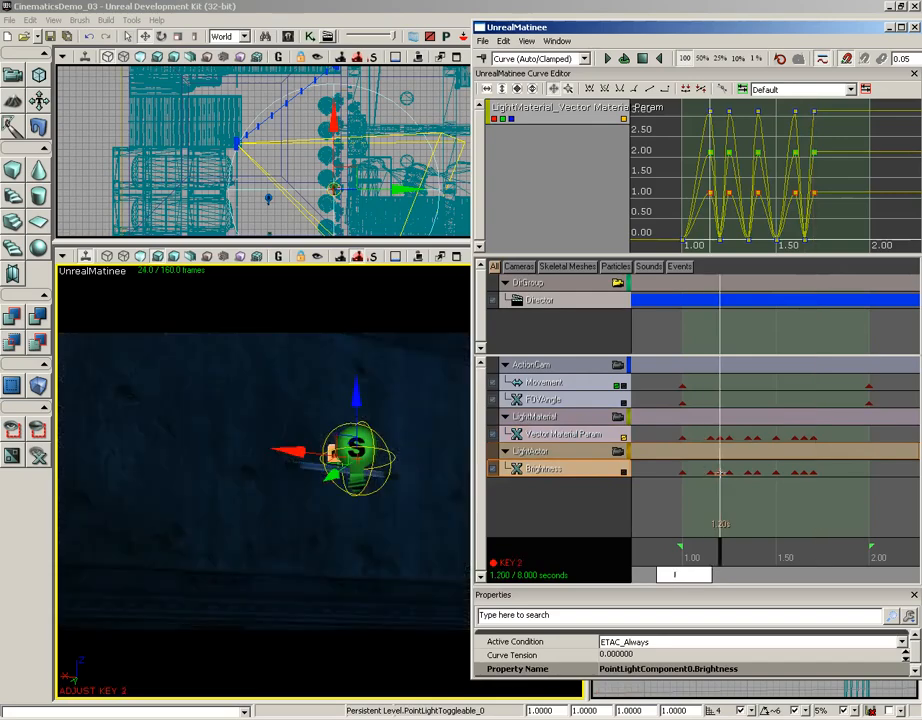
pyautogui.click(728, 472)
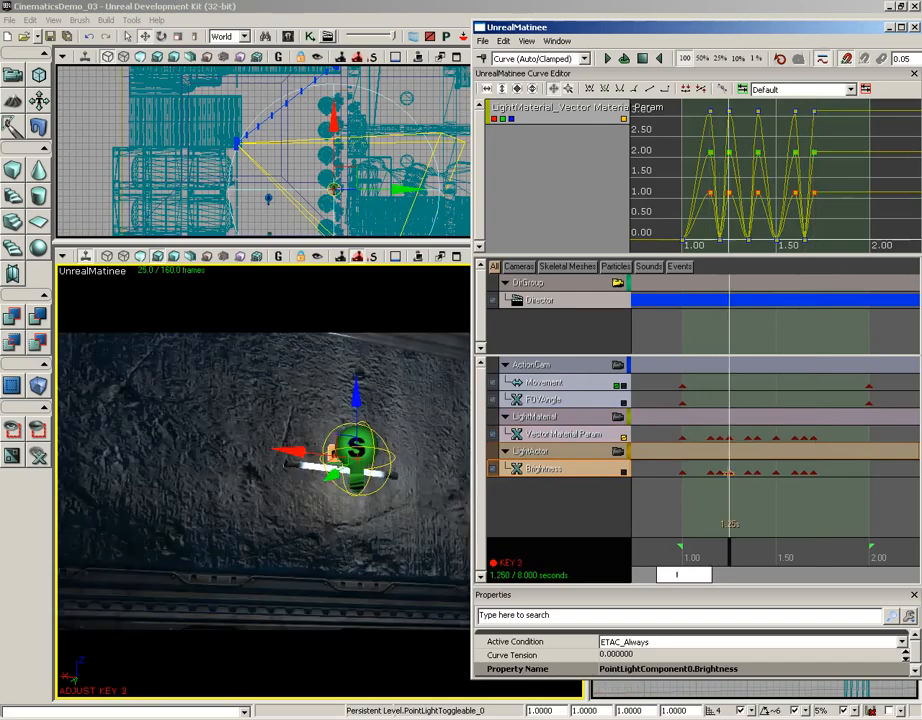
pyautogui.click(747, 472)
pyautogui.rightClick(747, 472)
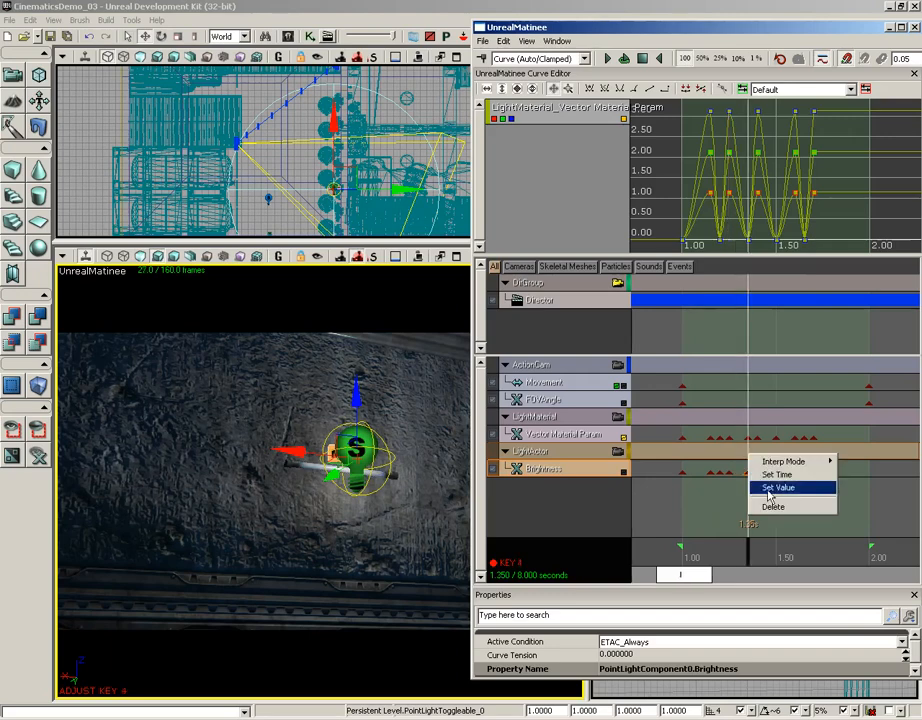
pyautogui.click(778, 487)
pyautogui.click(434, 380)
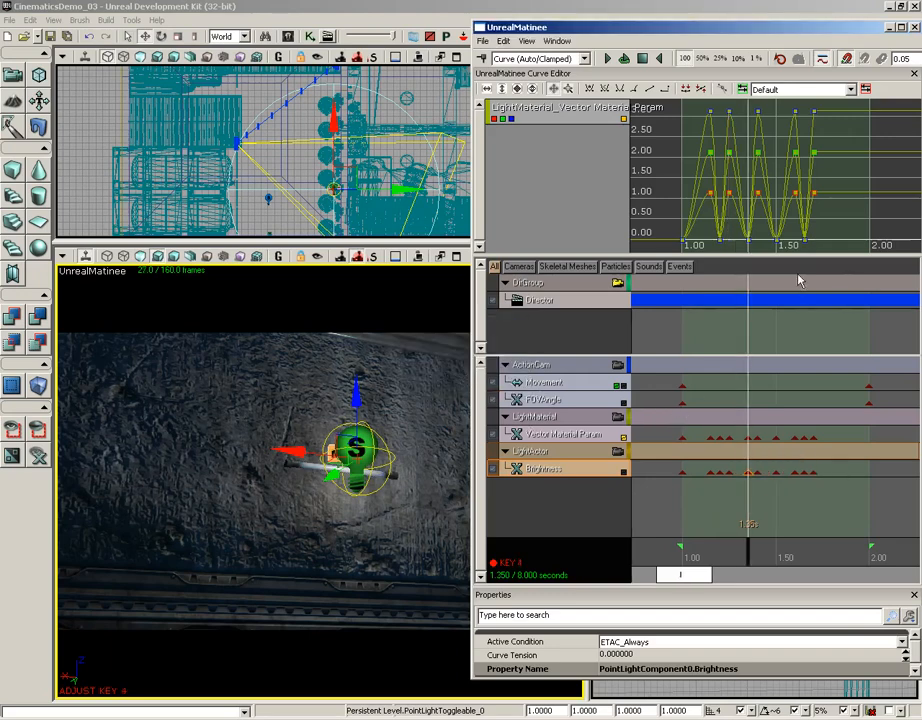
# Set the value of the Brightness key at 1.50 seconds to 0.
pyautogui.click(776, 472)
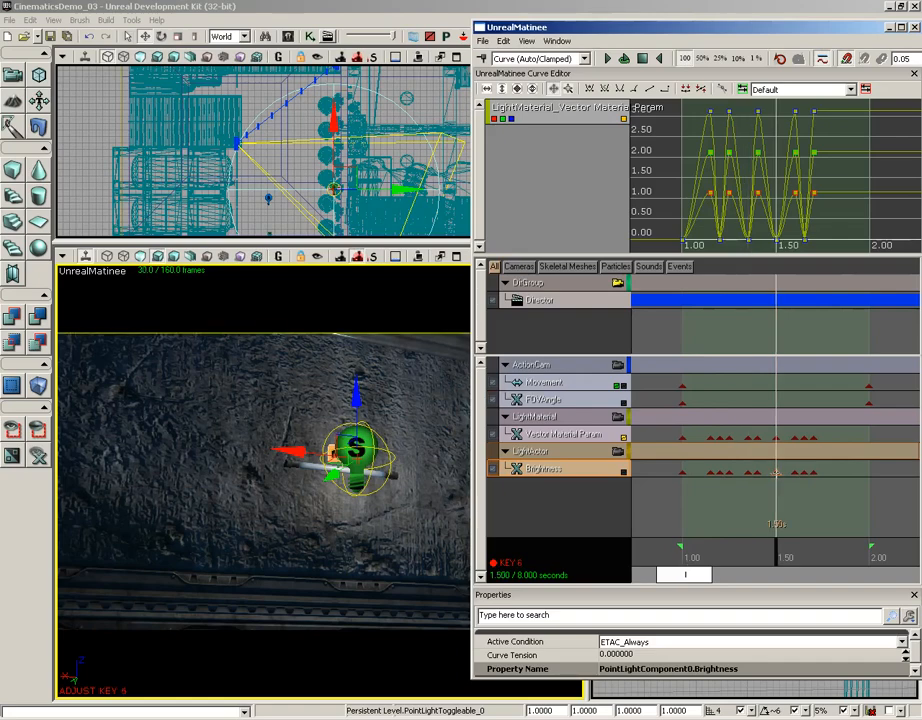
pyautogui.rightClick(776, 472)
pyautogui.click(805, 488)
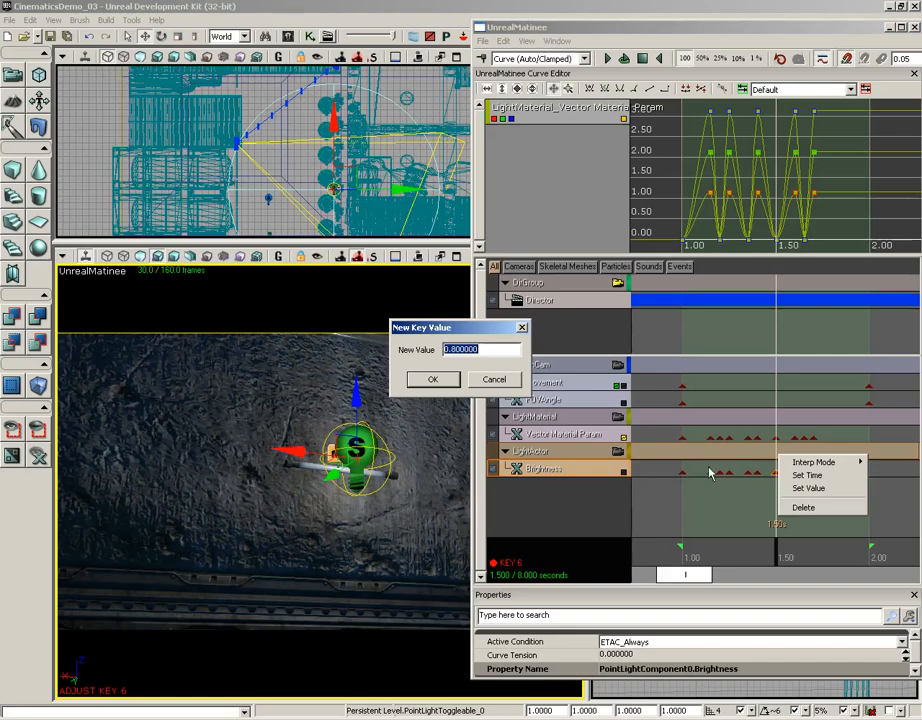
pyautogui.write('0')
pyautogui.press('Return')
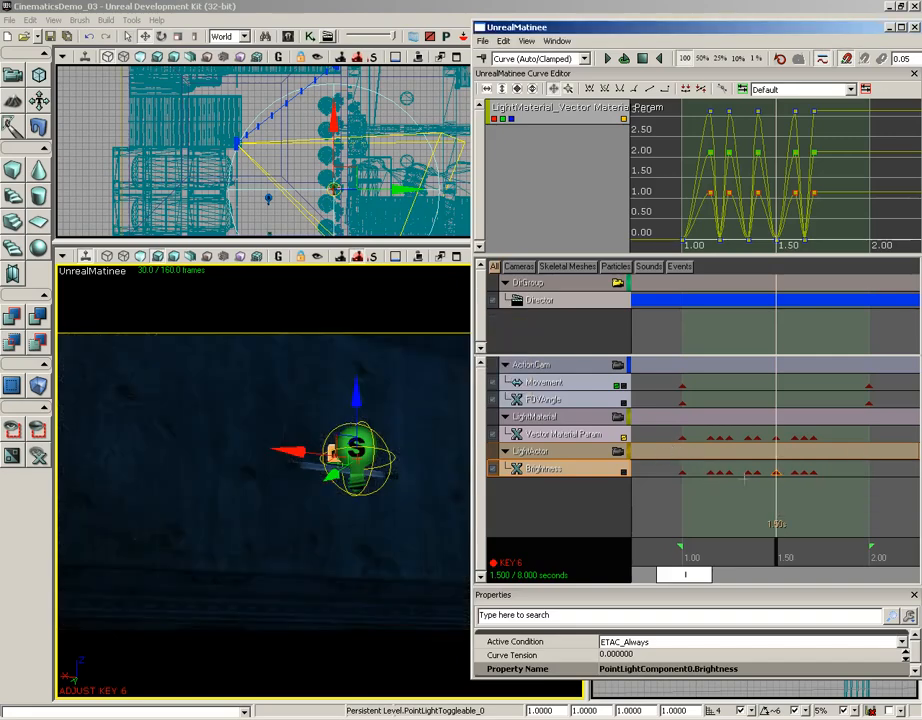
# Set the value of the Brightness key at 1.35 seconds to 0.
pyautogui.press('Left')
pyautogui.press('Left')
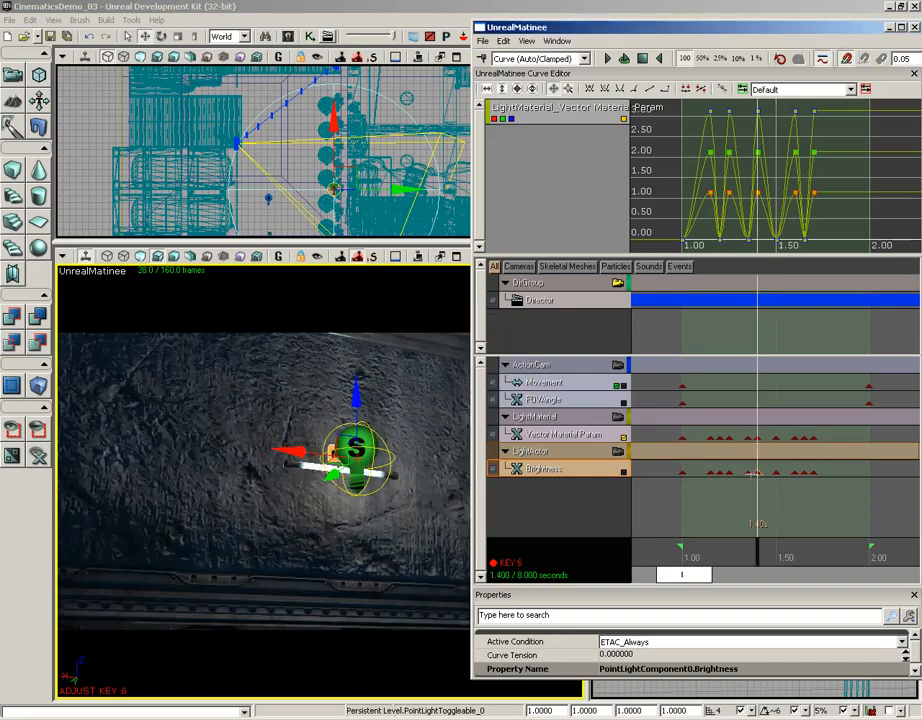
pyautogui.rightClick(748, 472)
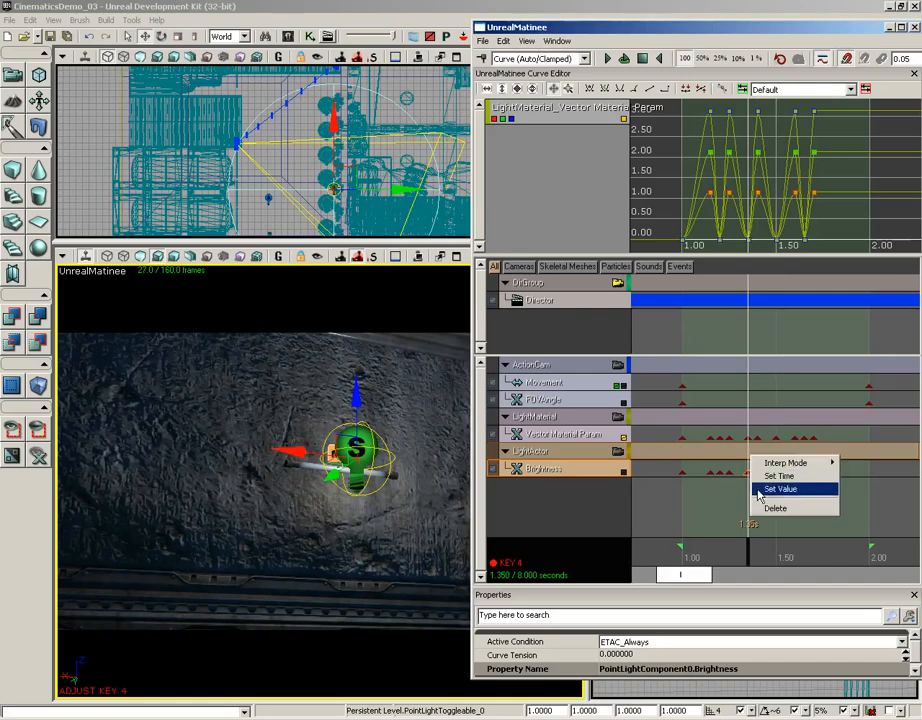
pyautogui.click(774, 488)
pyautogui.click(452, 378)
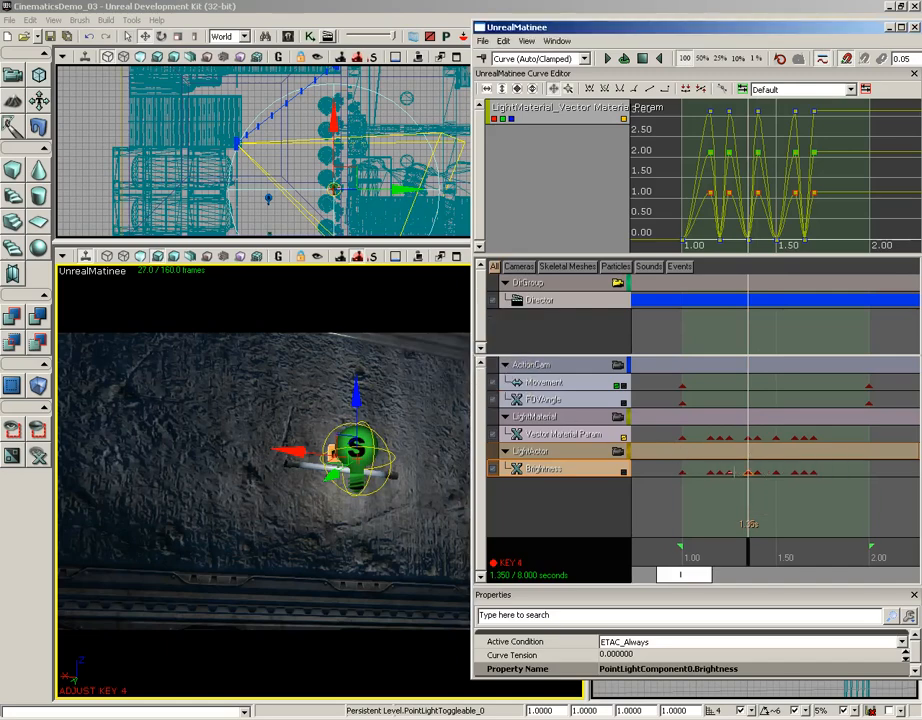
pyautogui.rightClick(749, 471)
pyautogui.click(765, 490)
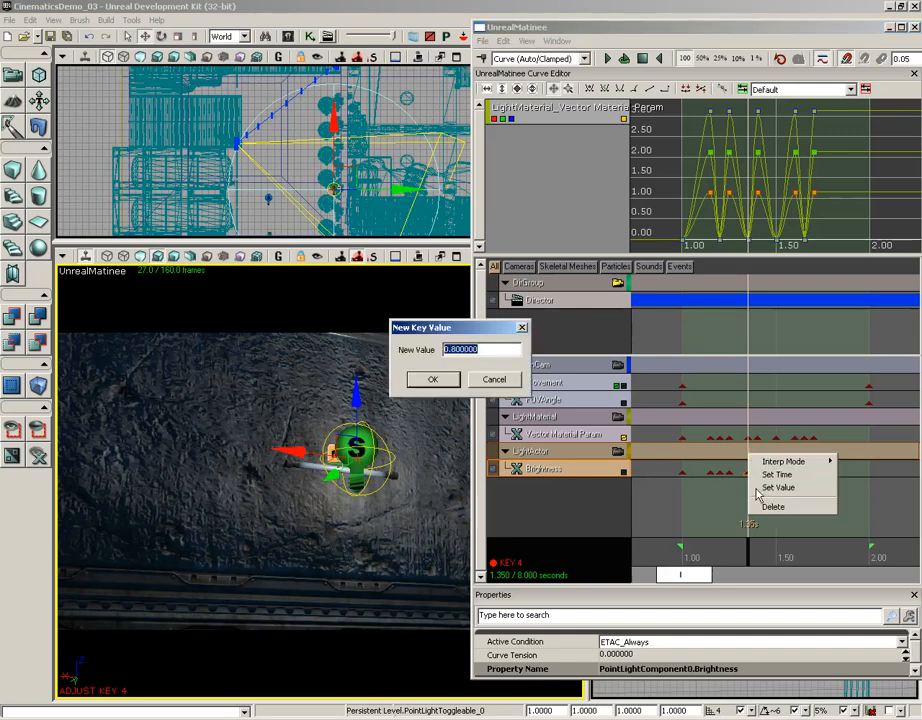
pyautogui.write('0')
pyautogui.press('Return')
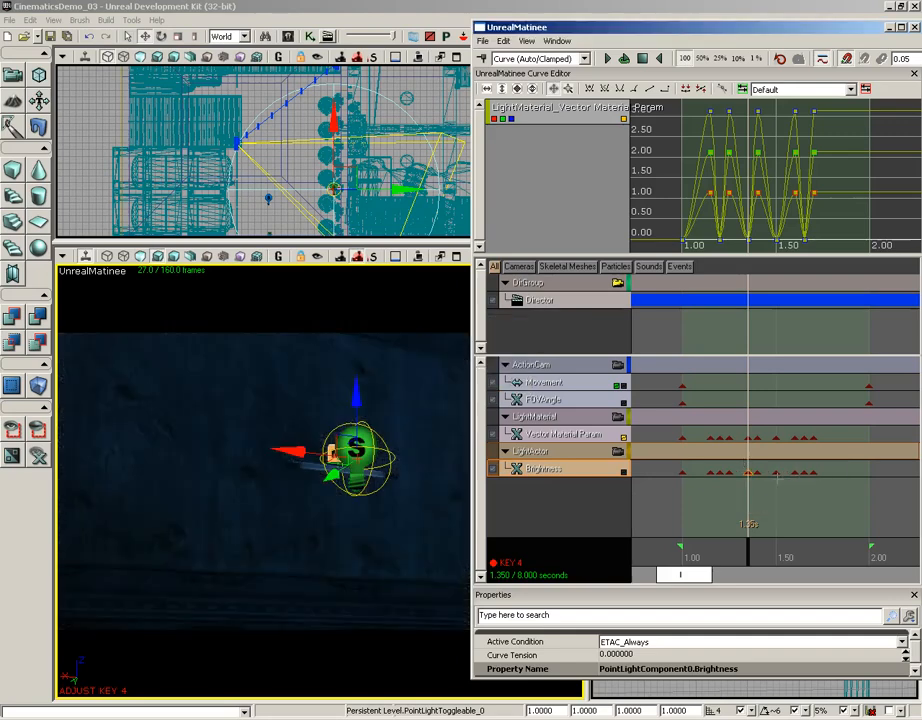
# Set the value of the Brightness key at 1.60 seconds to 0.
pyautogui.click(777, 472)
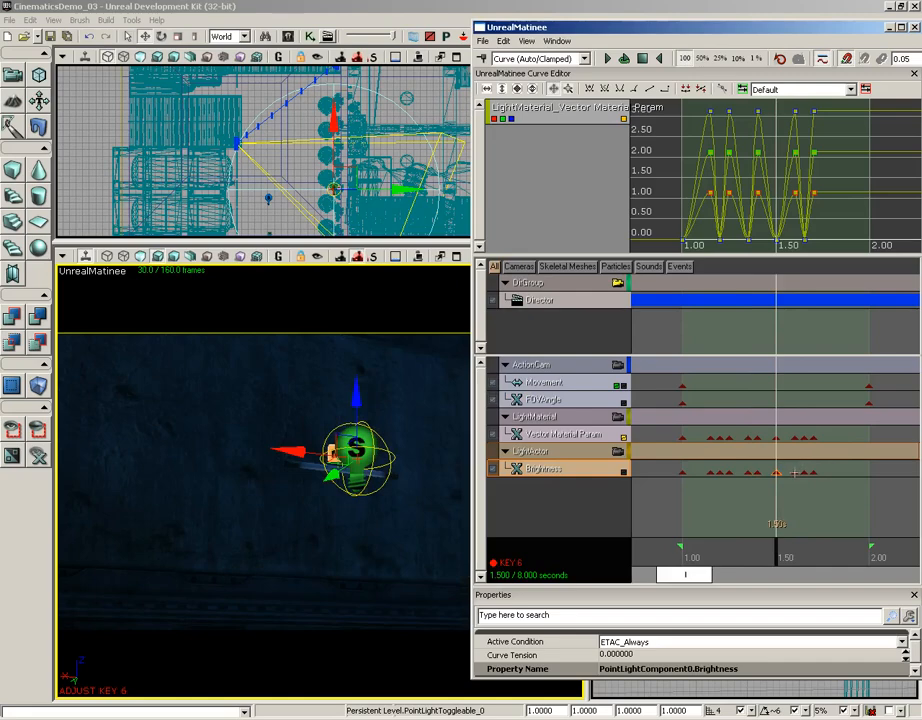
pyautogui.click(794, 472)
pyautogui.rightClick(794, 472)
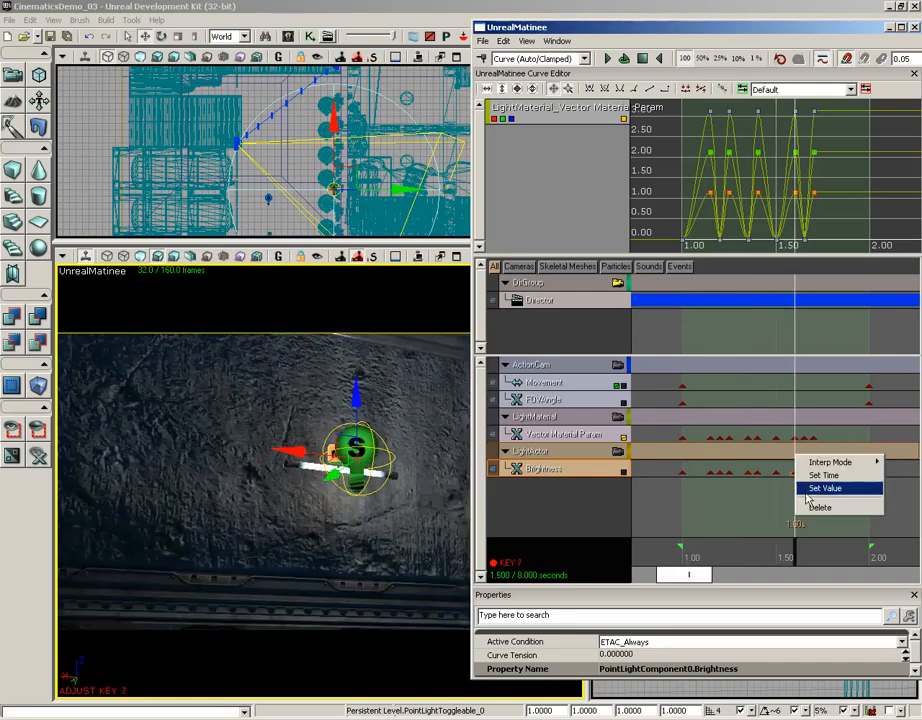
pyautogui.click(809, 491)
pyautogui.write('0')
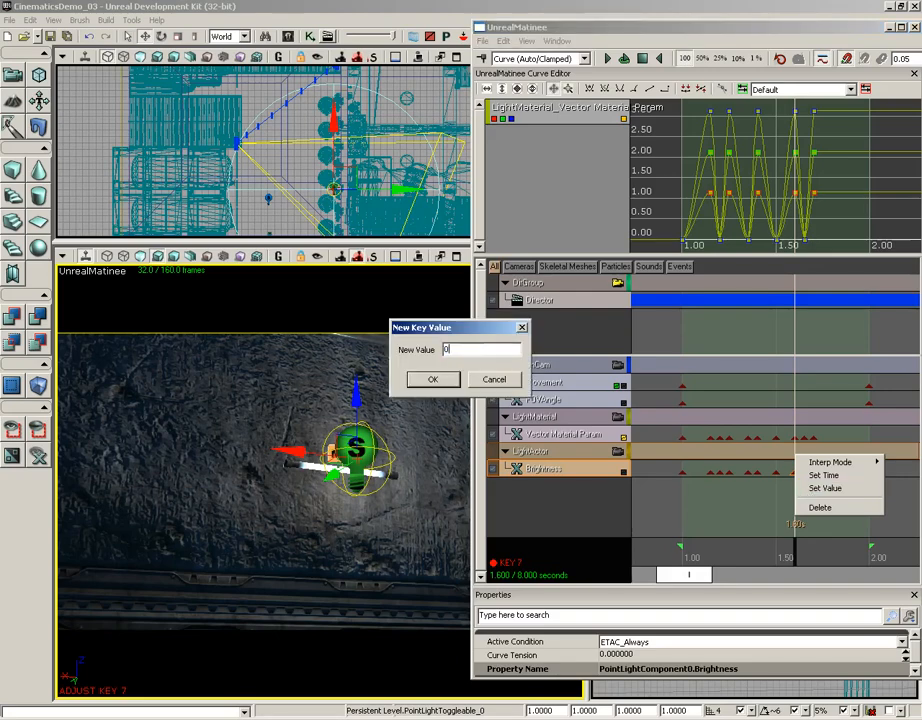
pyautogui.press('Return')
# Compare the light at the Brightness keys at 1.70, 1.65, 1.60 and 1.50 seconds with the fixture's material state.
pyautogui.click(812, 472)
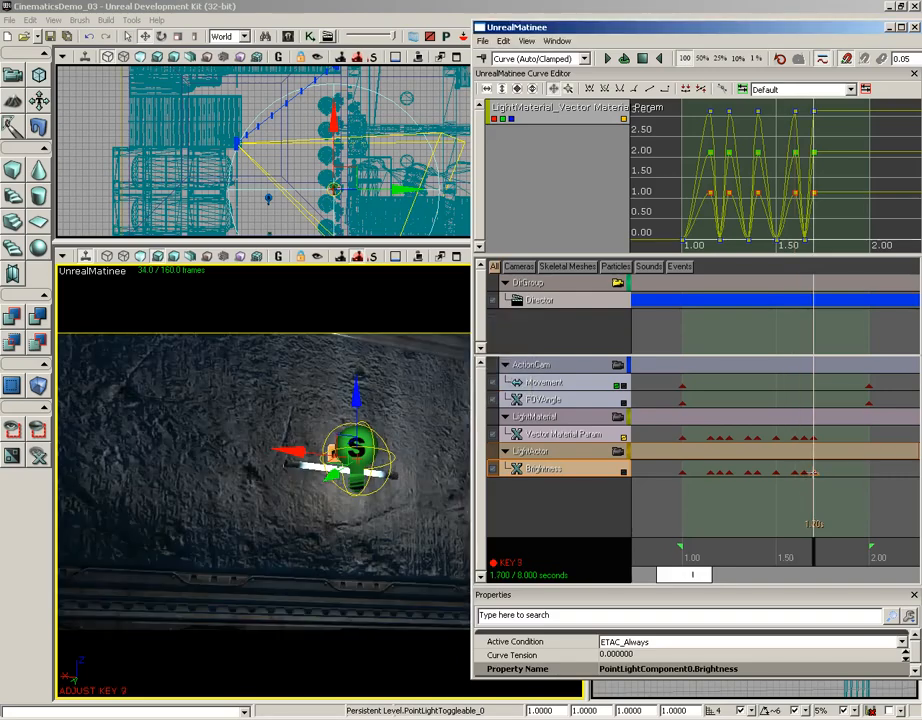
pyautogui.keyDown('ctrl'); pyautogui.moveTo(803, 472); pyautogui.dragTo(805, 472); pyautogui.keyUp('ctrl')
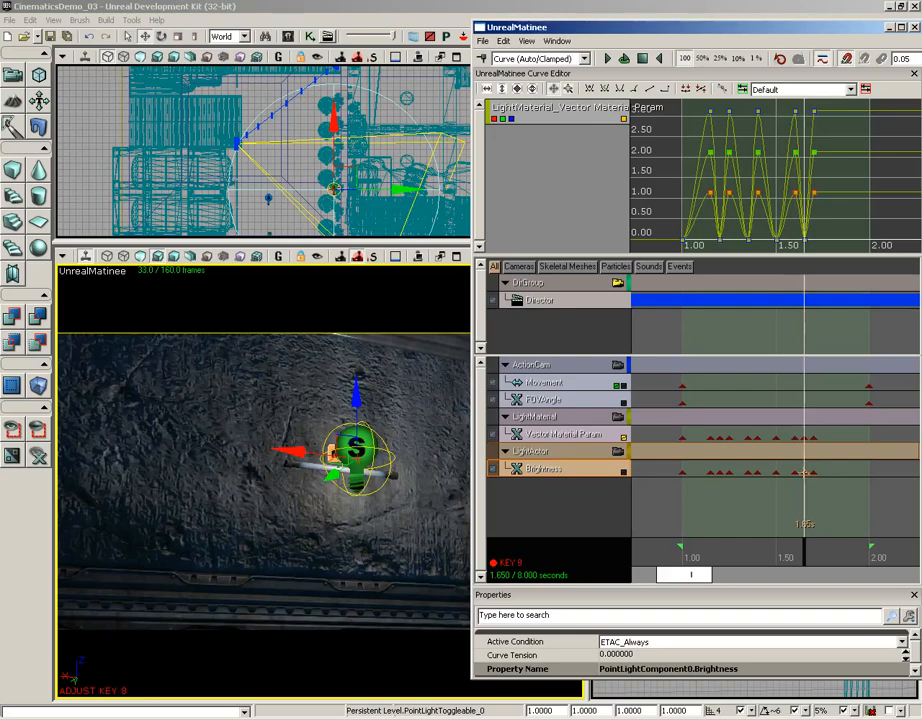
pyautogui.rightClick(805, 470)
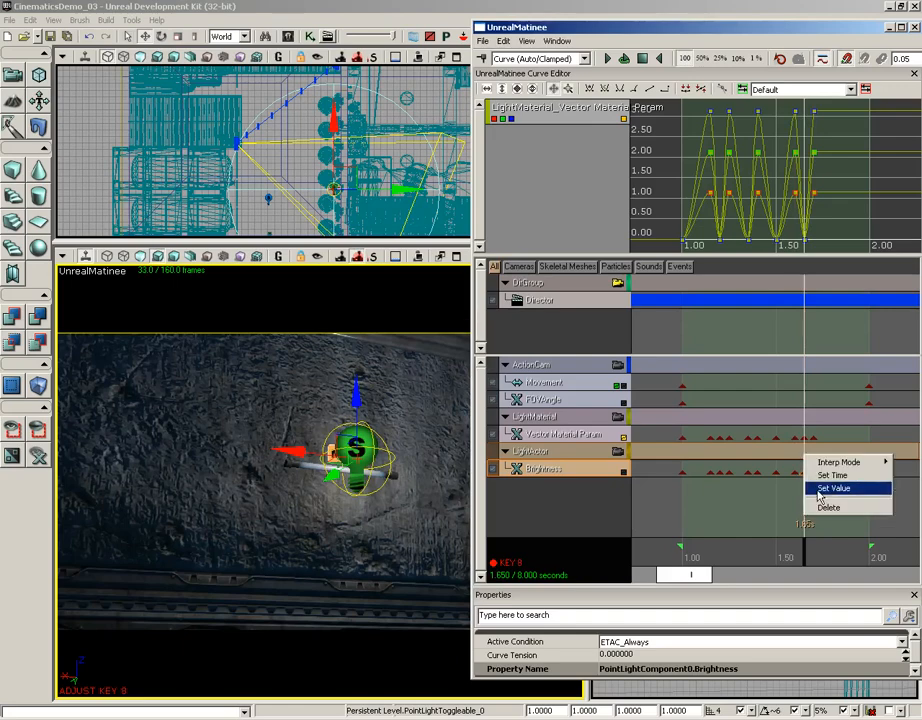
pyautogui.click(795, 472)
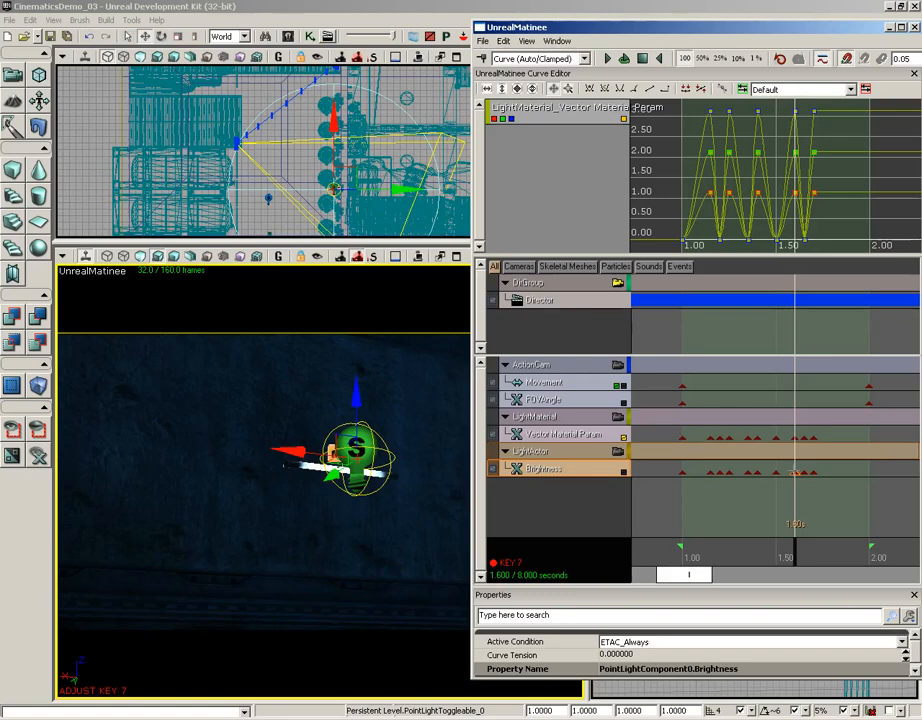
pyautogui.click(776, 471)
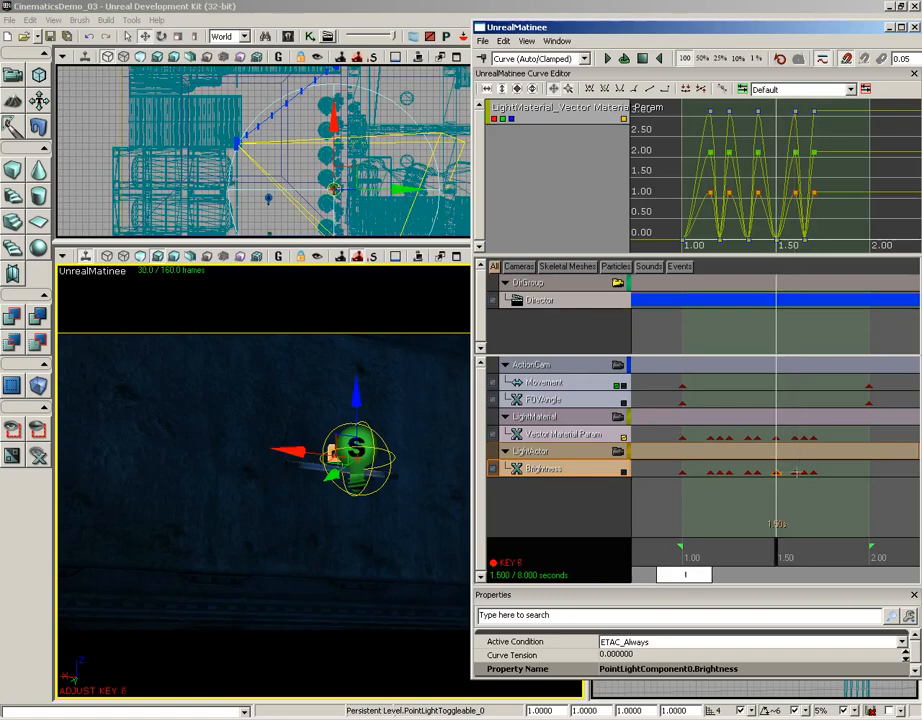
# Change the Brightness key at 1.60 seconds back to a lit value matching the glowing light fixture.
pyautogui.click(795, 472)
pyautogui.rightClick(795, 472)
pyautogui.click(826, 488)
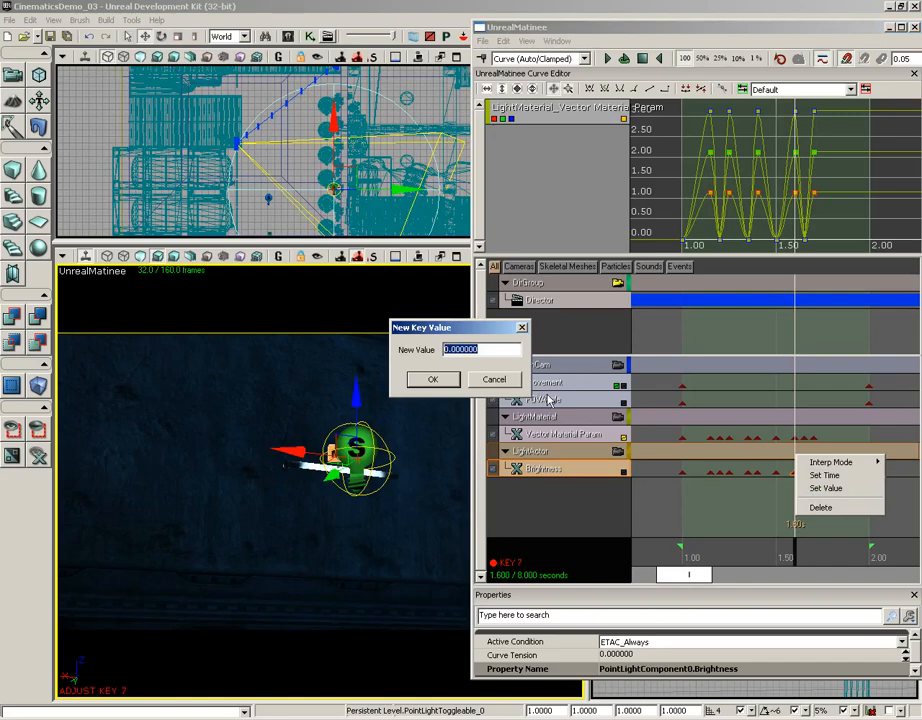
pyautogui.write('10')
pyautogui.press('Return')
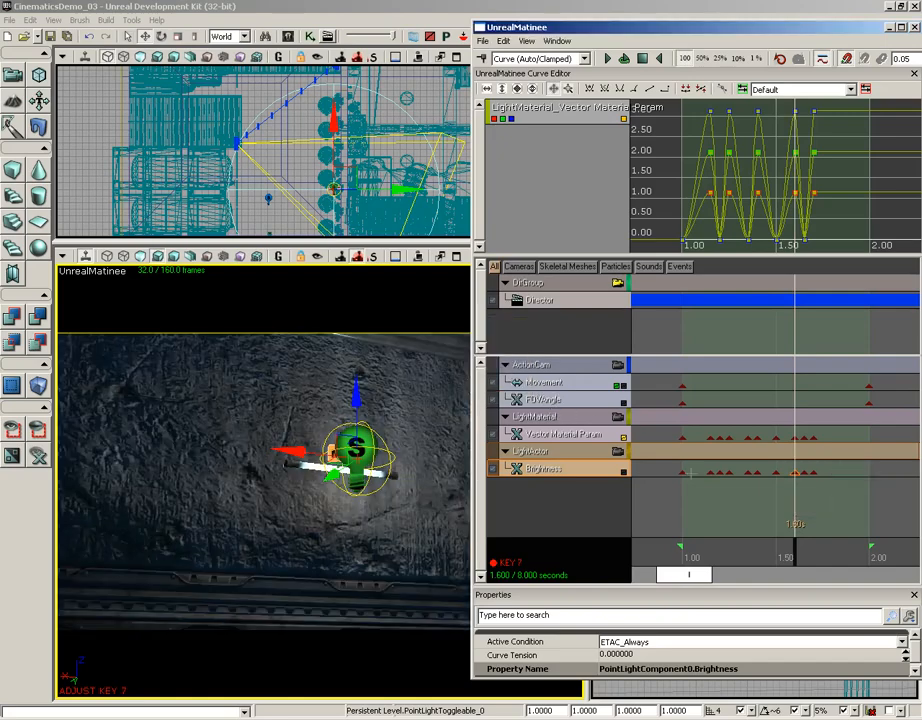
# Set the value of the Brightness key at 1.65 seconds to 0.
pyautogui.click(805, 471)
pyautogui.rightClick(805, 471)
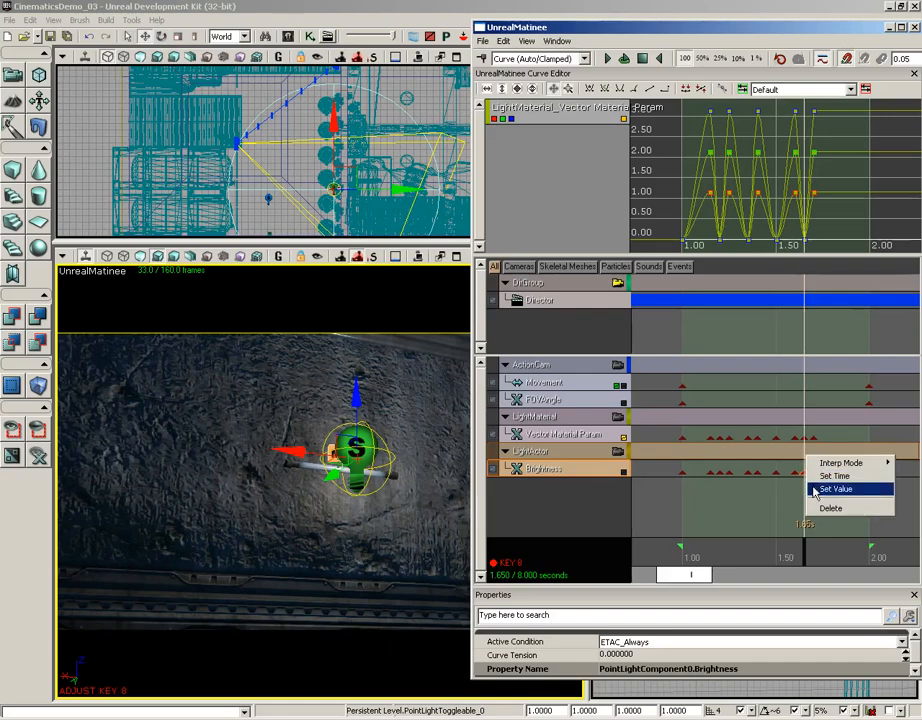
pyautogui.click(833, 488)
pyautogui.write('0')
pyautogui.press('Return')
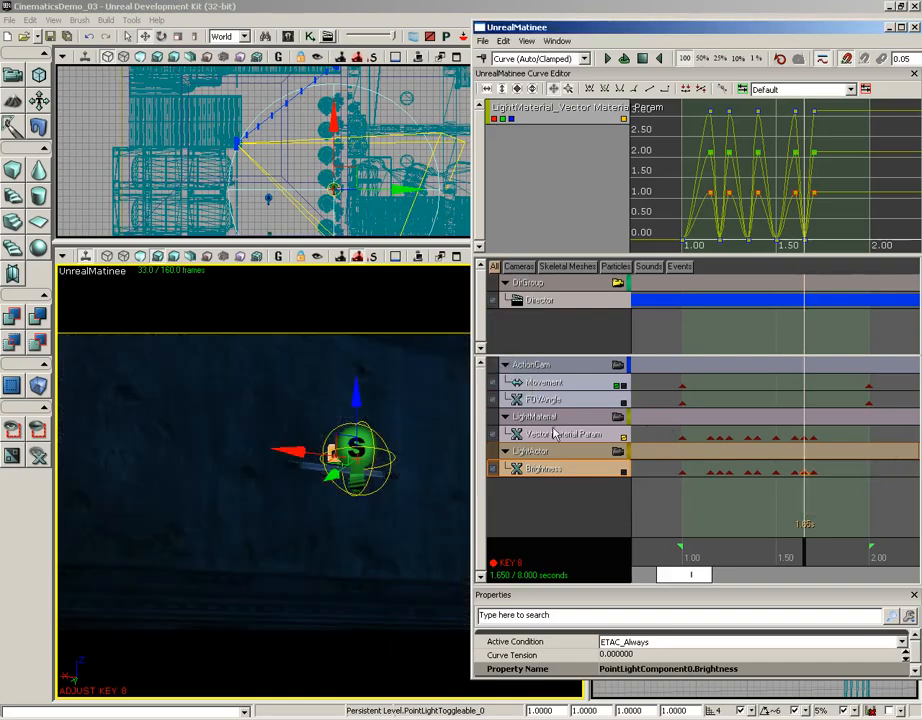
# Scrub through the flicker, turn on game view in the camera viewport, and play the sequence from about 0.6 seconds.
pyautogui.moveTo(800, 551); pyautogui.dragTo(733, 541)
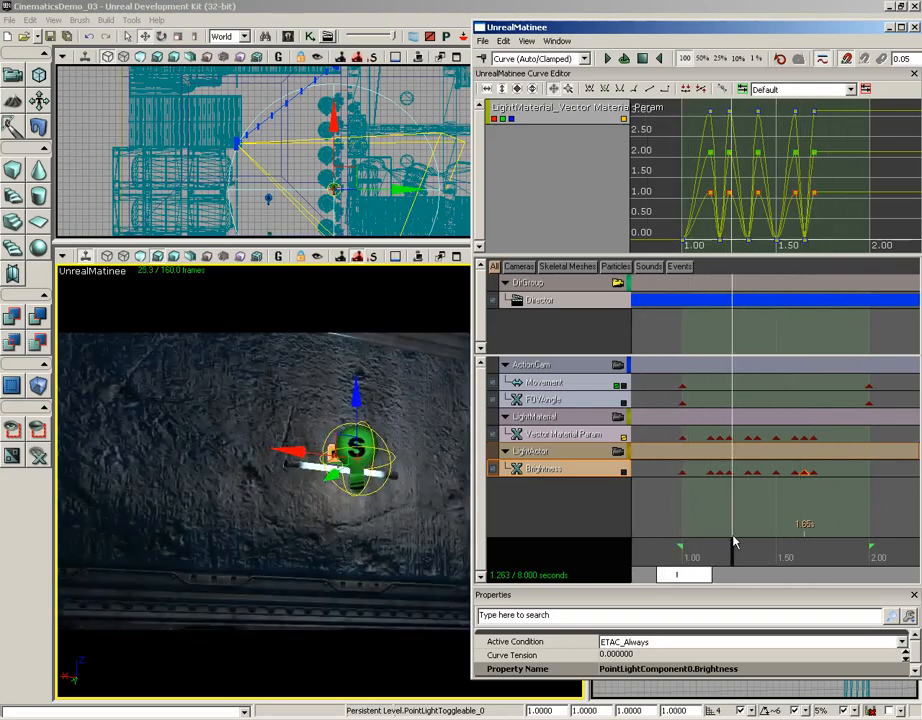
pyautogui.click(278, 263)
pyautogui.moveTo(730, 551); pyautogui.dragTo(612, 545)
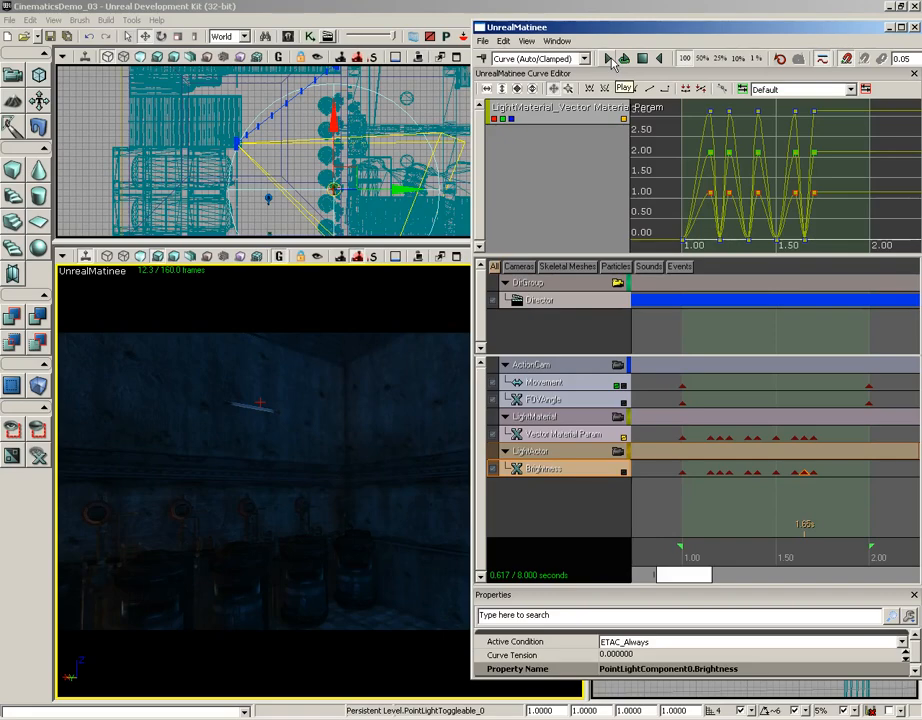
pyautogui.click(612, 62)
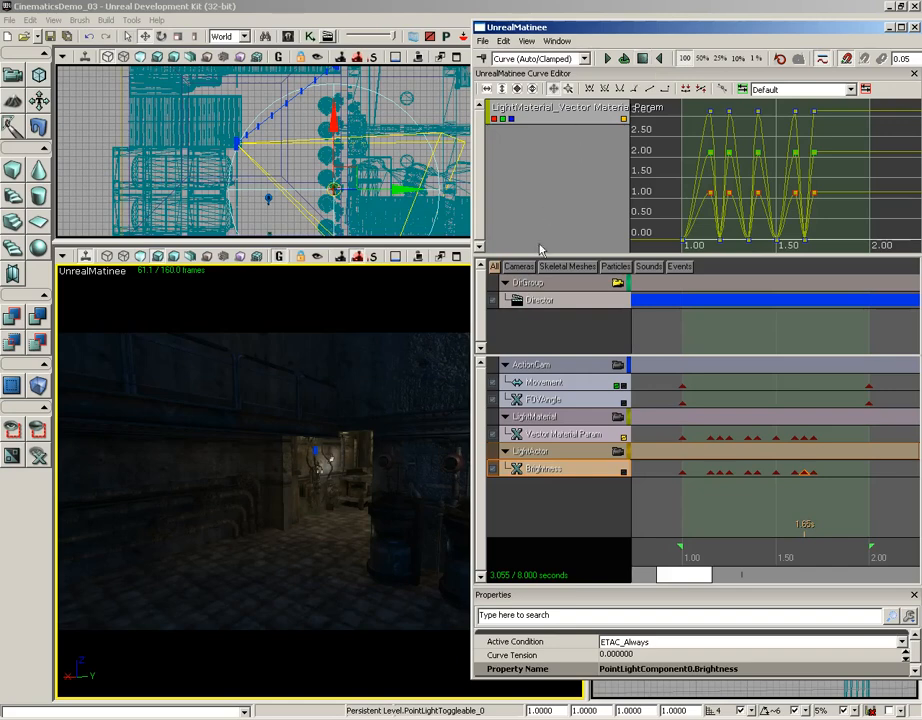
# Add a new Sound track to the LightActor group.
pyautogui.click(535, 453)
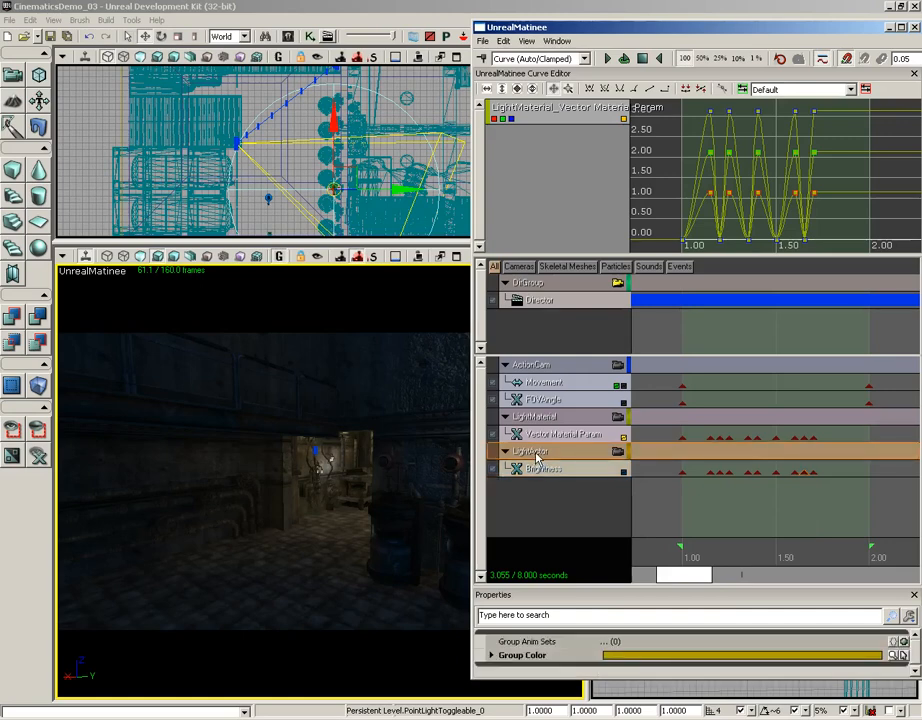
pyautogui.rightClick(535, 455)
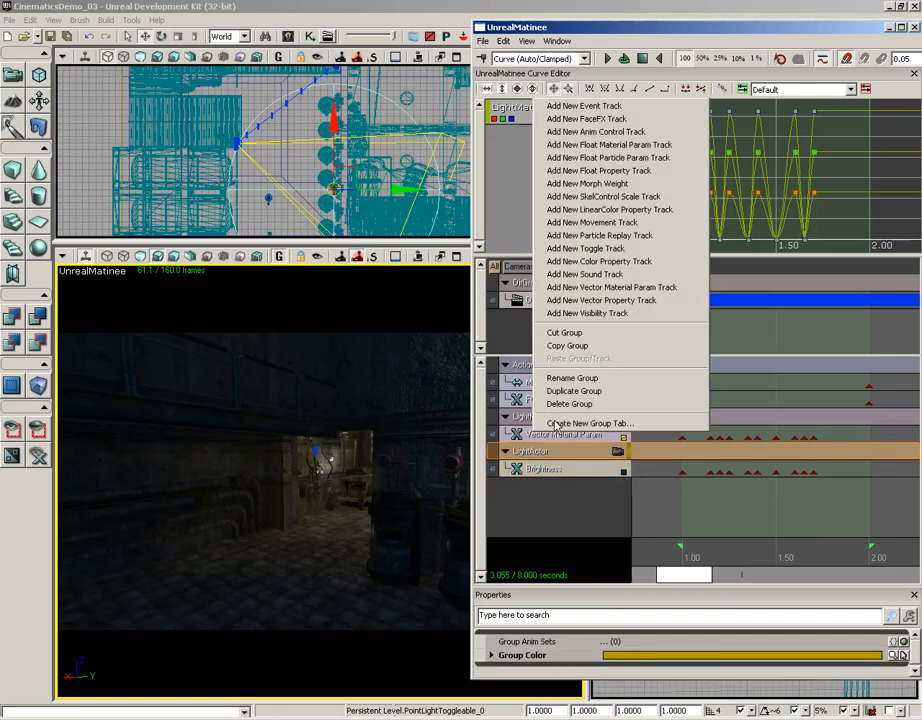
pyautogui.click(584, 274)
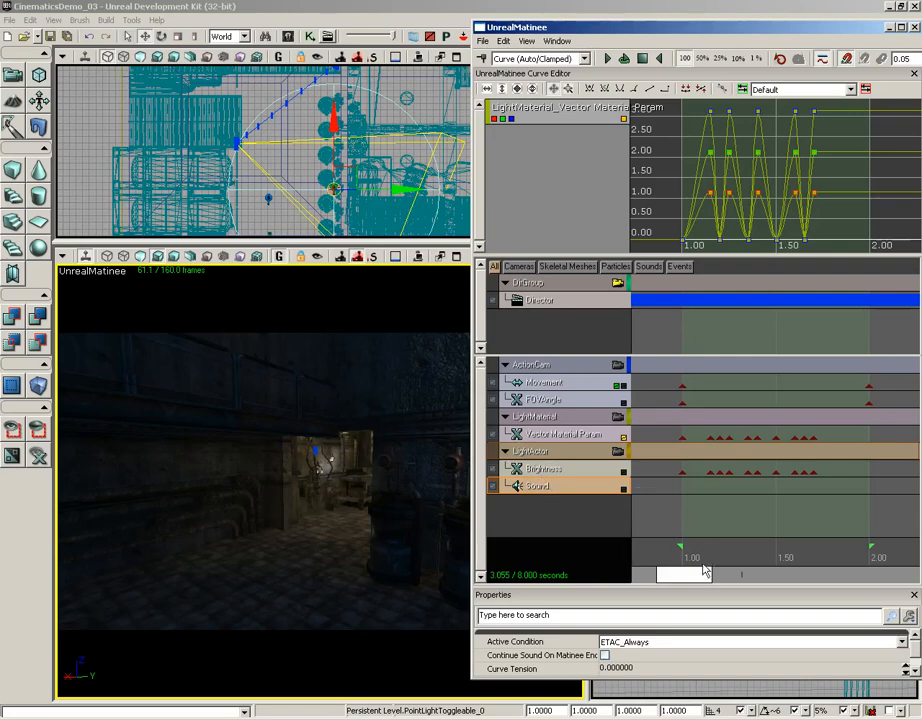
# Move the time position to the first Brightness key at 1.00 seconds and make the LightActor group's Sound track active.
pyautogui.moveTo(731, 562); pyautogui.dragTo(683, 548)
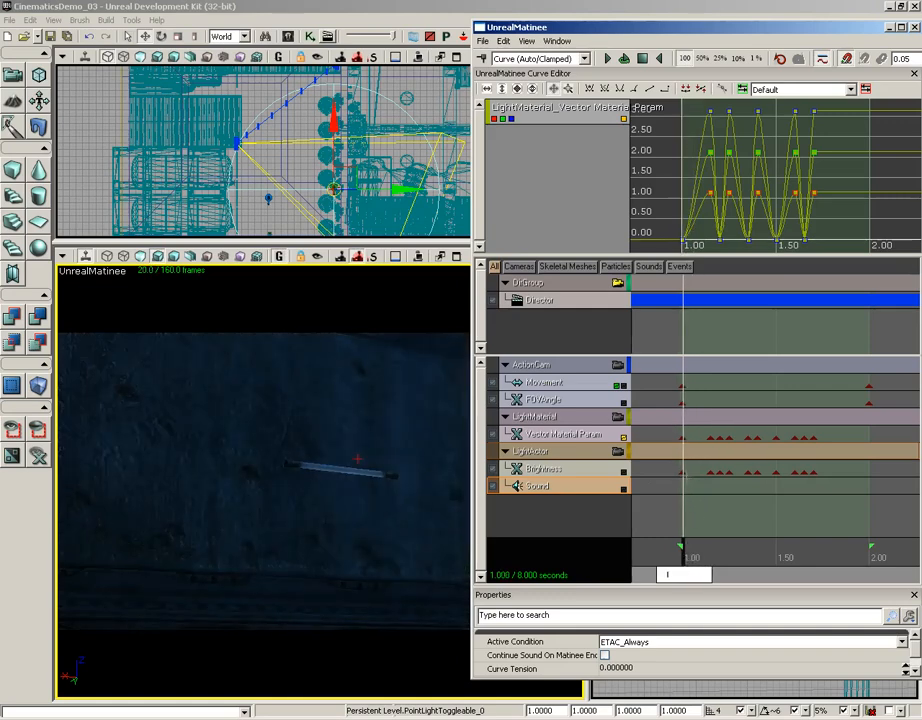
pyautogui.click(682, 472)
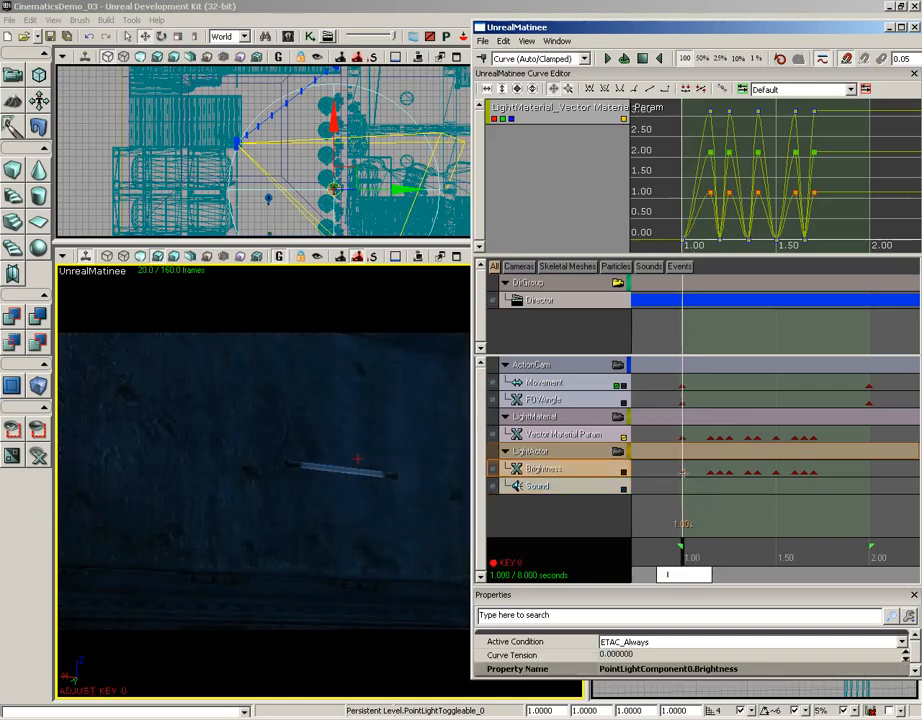
pyautogui.click(578, 489)
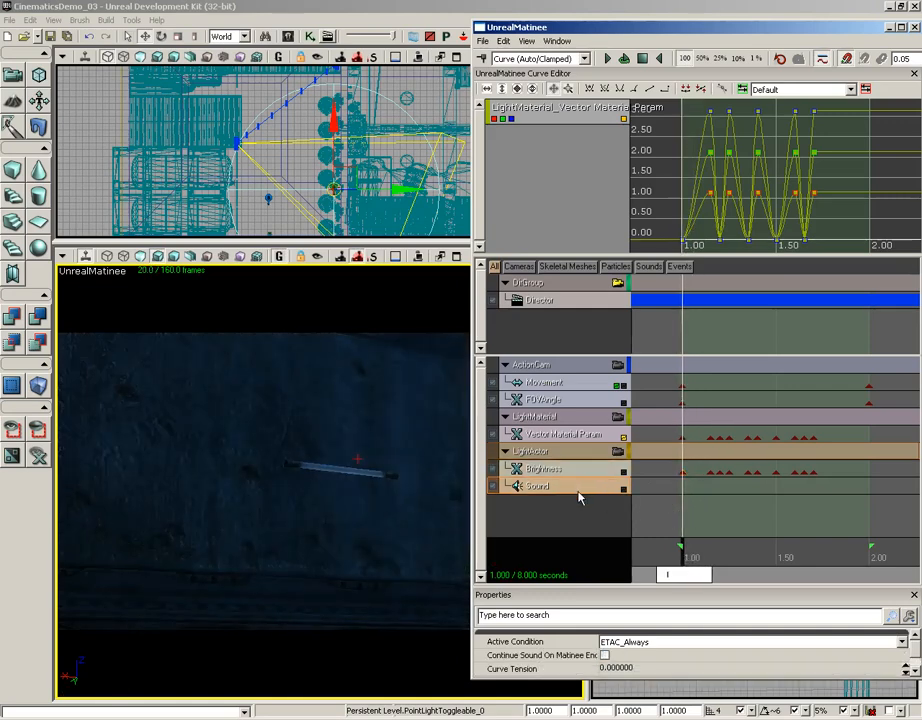
# Search the Content Browser for "elevator", keep the Elevator01_StartCue sound cue selected, and close the browser.
pyautogui.click(287, 37)
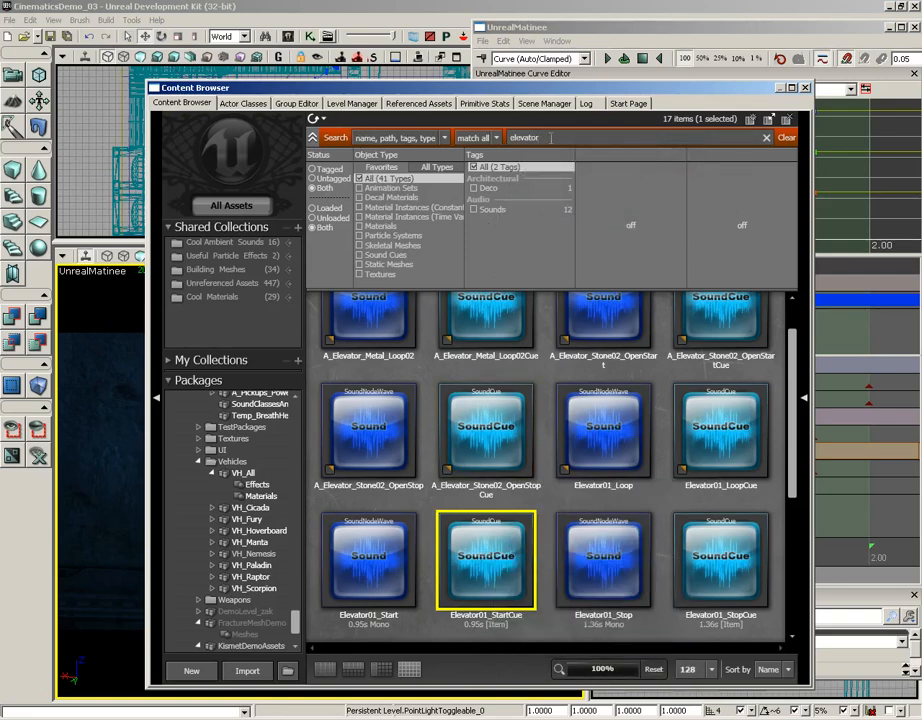
pyautogui.moveTo(551, 138); pyautogui.dragTo(499, 139)
pyautogui.click(767, 138)
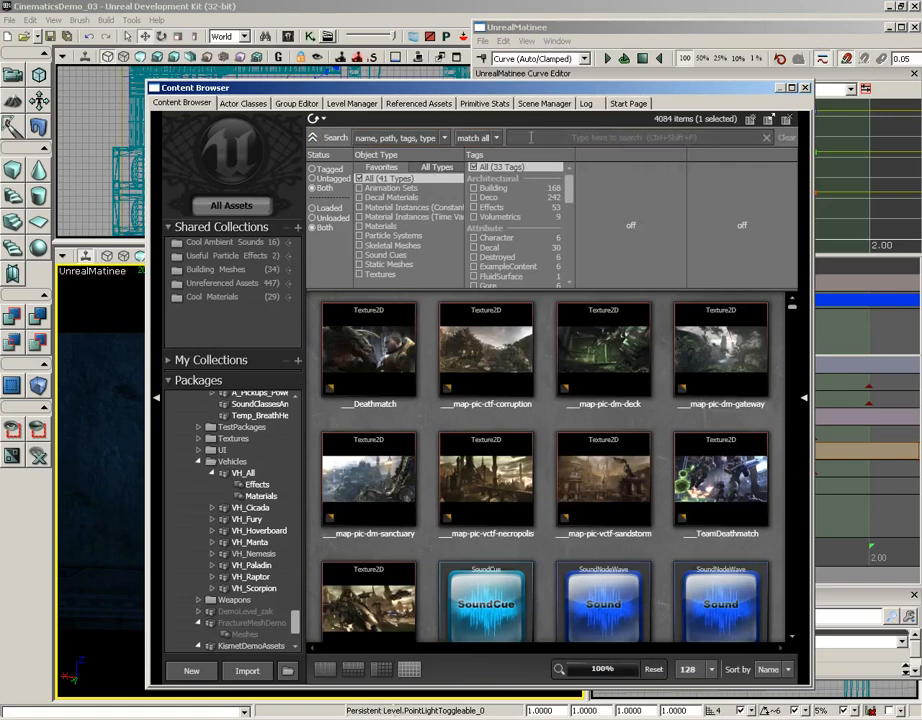
pyautogui.click(530, 137)
pyautogui.write('elevator')
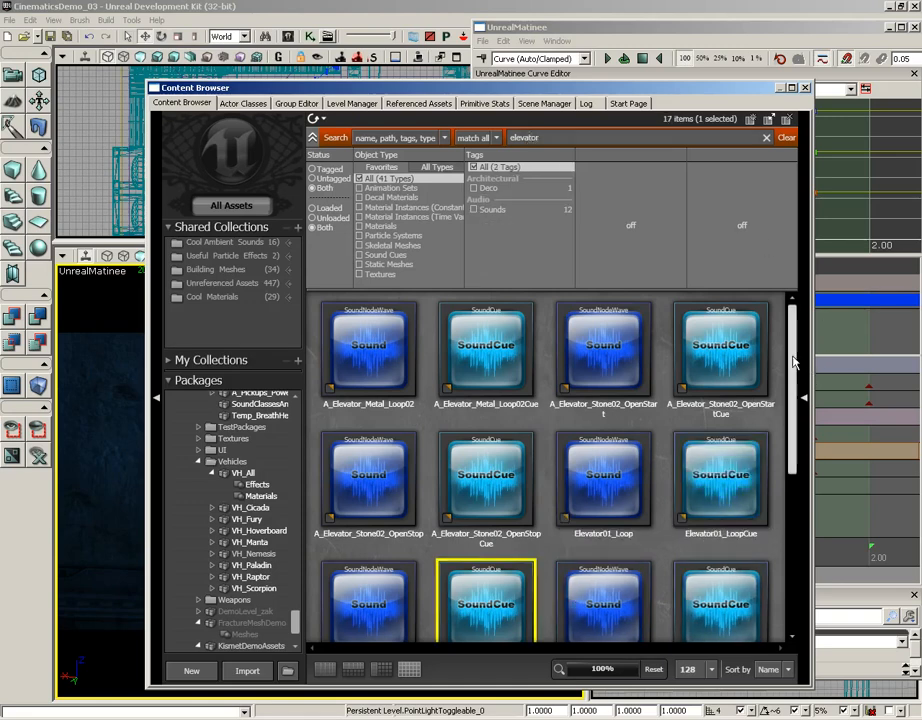
pyautogui.scroll(-2, 794, 360)
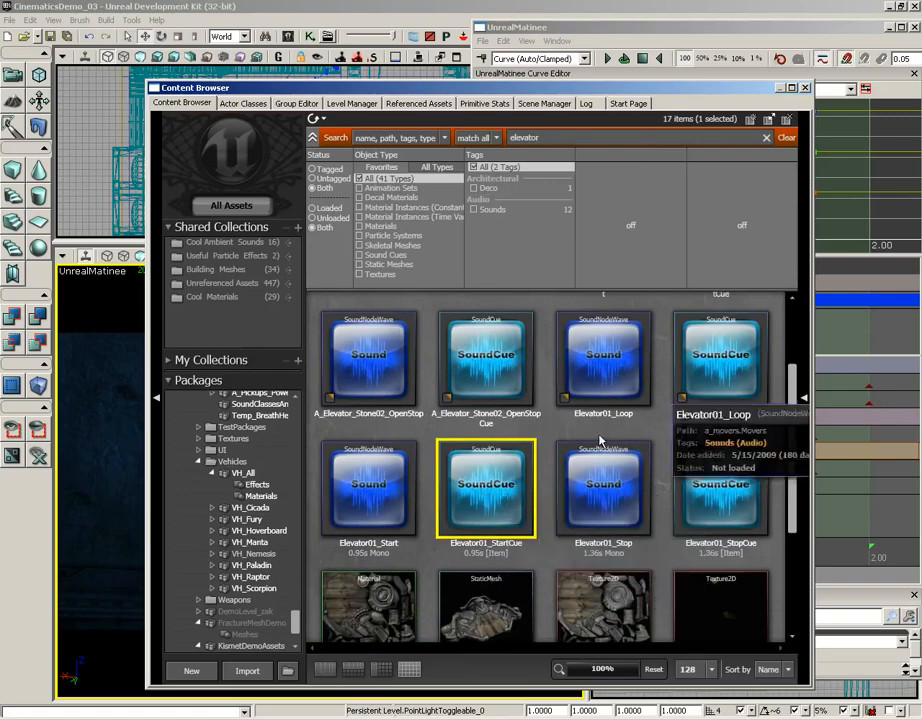
pyautogui.click(804, 88)
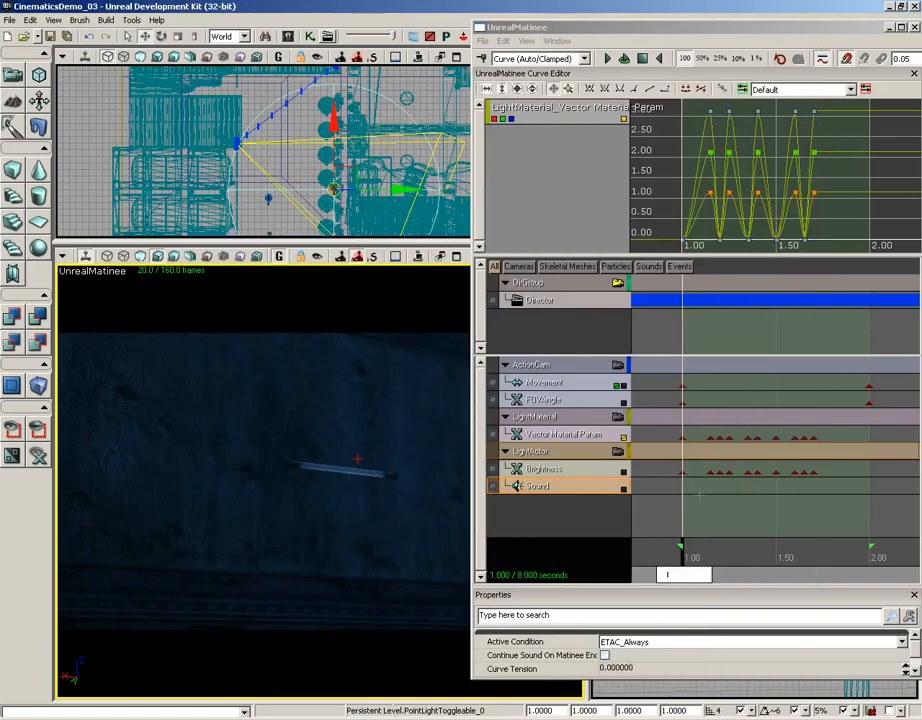
# Add a key with the Elevator01_StartCue sound to the Sound track at 1.00 seconds.
pyautogui.click(561, 490)
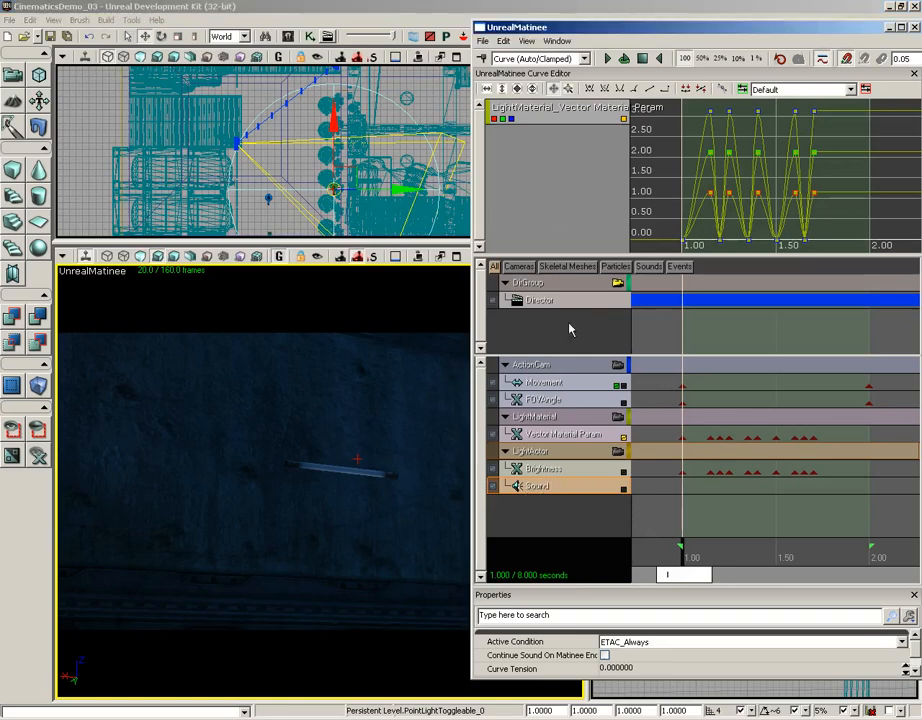
pyautogui.press('Return')
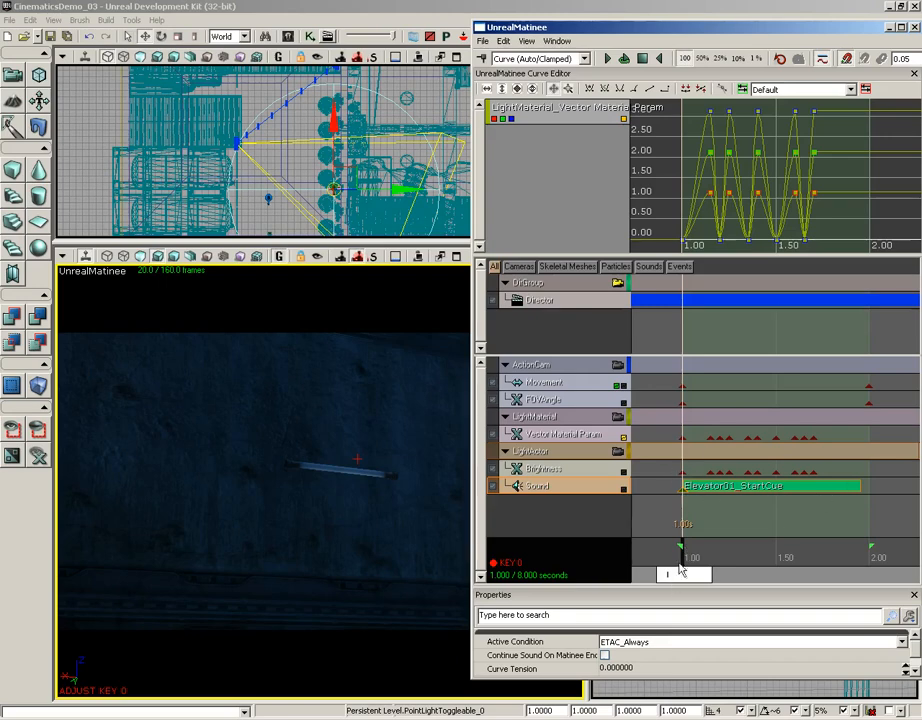
# Play the sequence from about 0.65 seconds through the flicker to check the sound, and stop playback.
pyautogui.click(638, 558)
pyautogui.moveTo(640, 560); pyautogui.dragTo(620, 555)
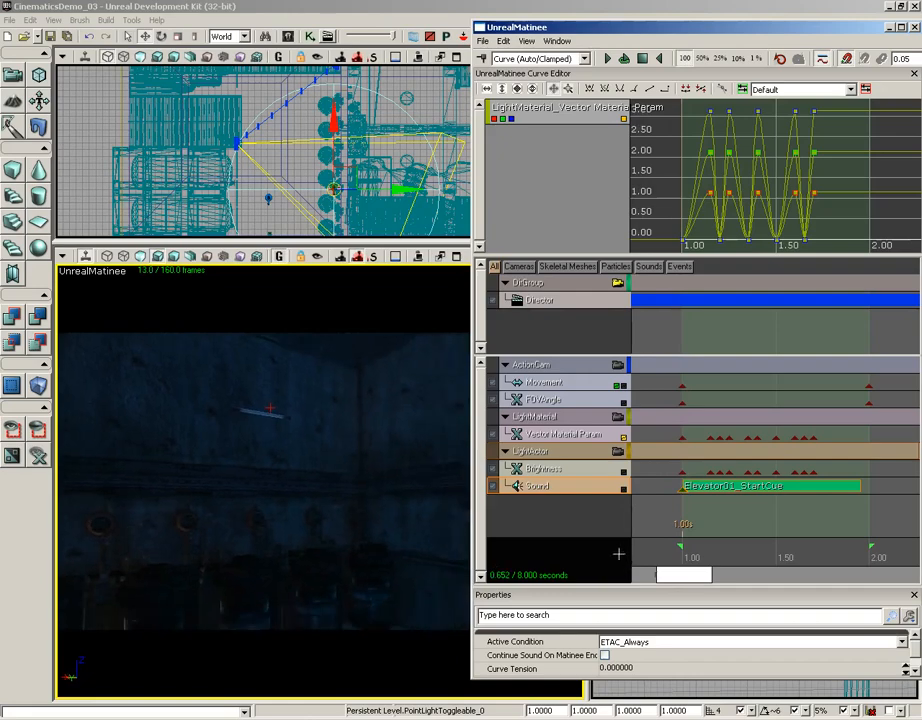
pyautogui.click(607, 59)
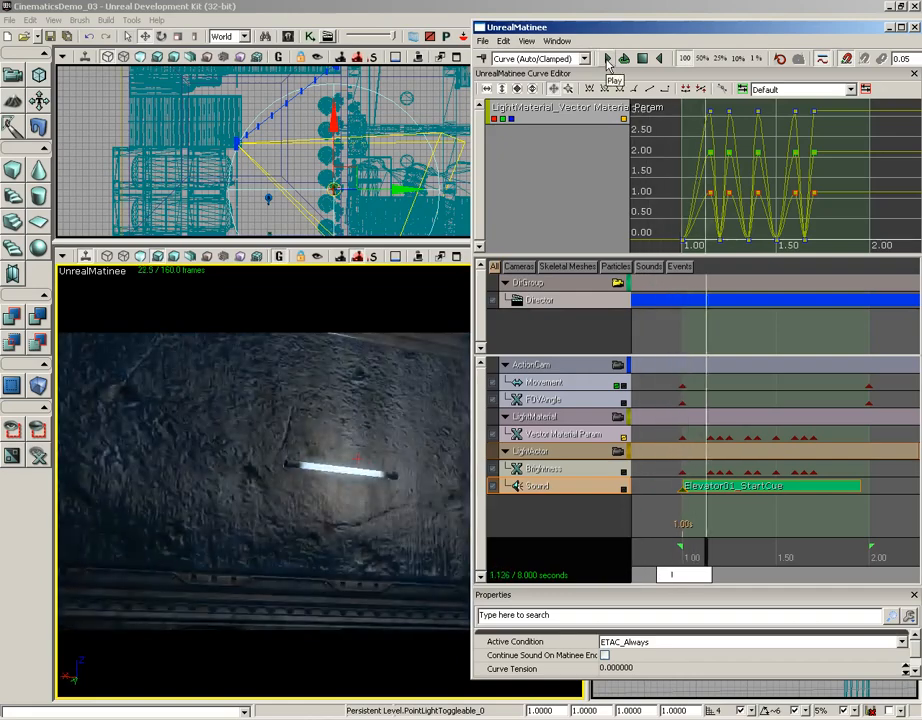
pyautogui.click(644, 60)
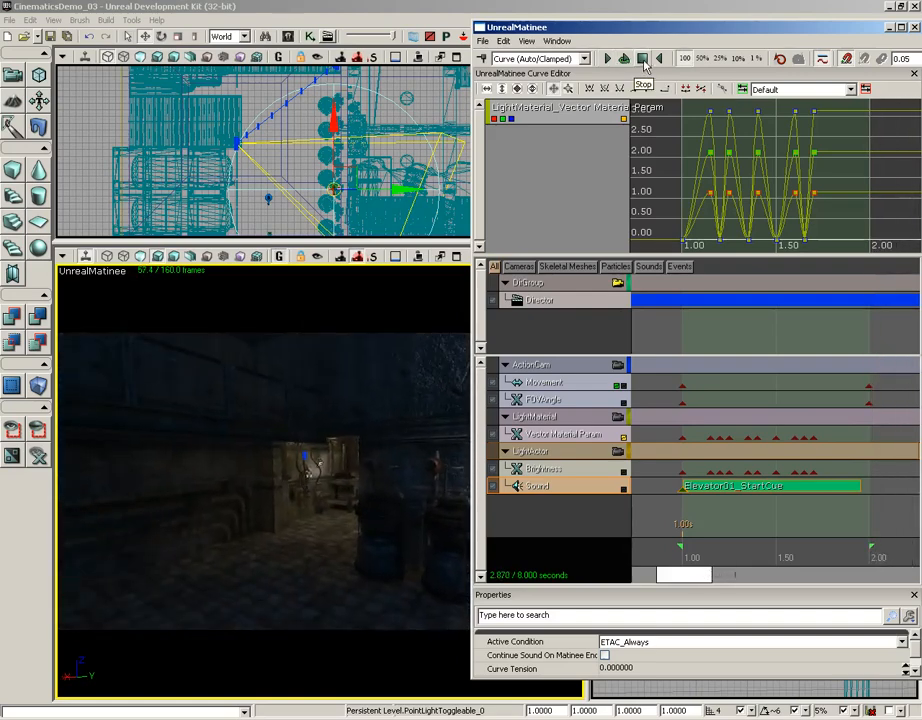
# Scrub the sequence from about 0.82 to 1.87 seconds to review the flicker, and close the Matinee editor.
pyautogui.click(650, 552)
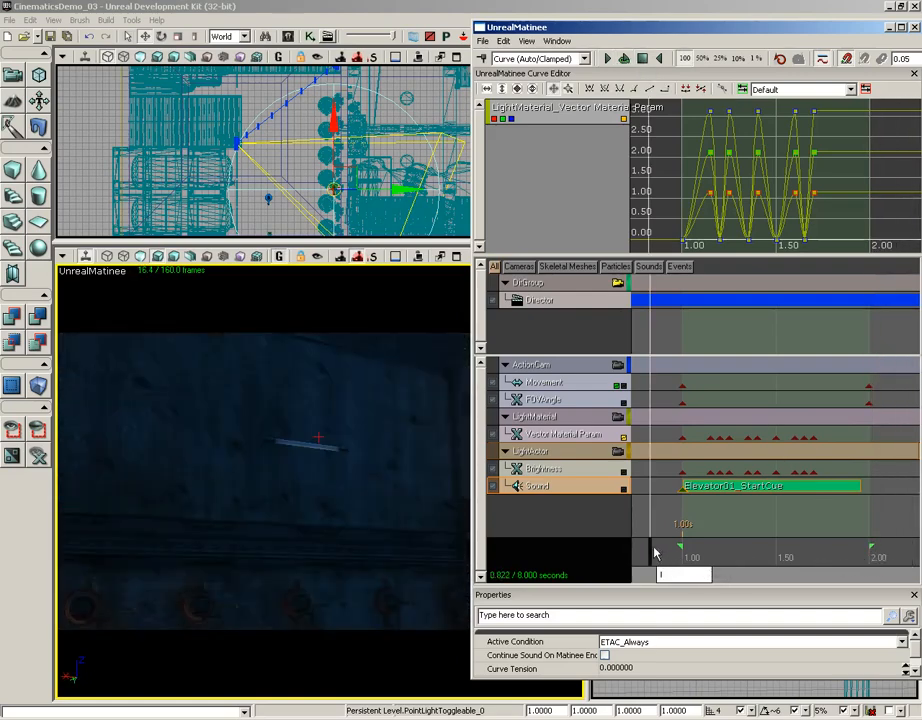
pyautogui.moveTo(655, 552); pyautogui.dragTo(847, 552)
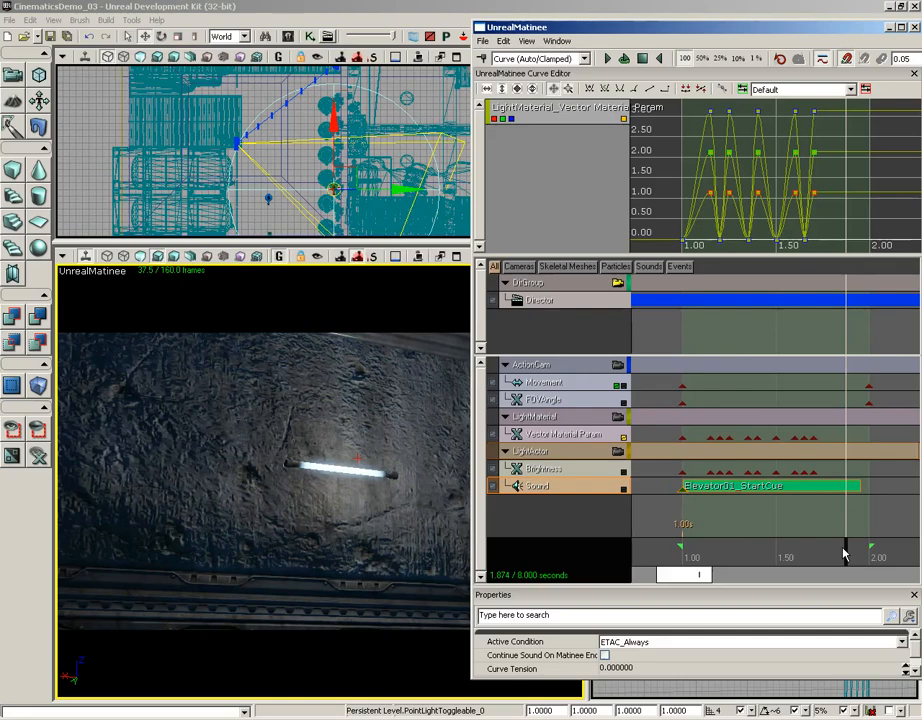
pyautogui.click(913, 27)
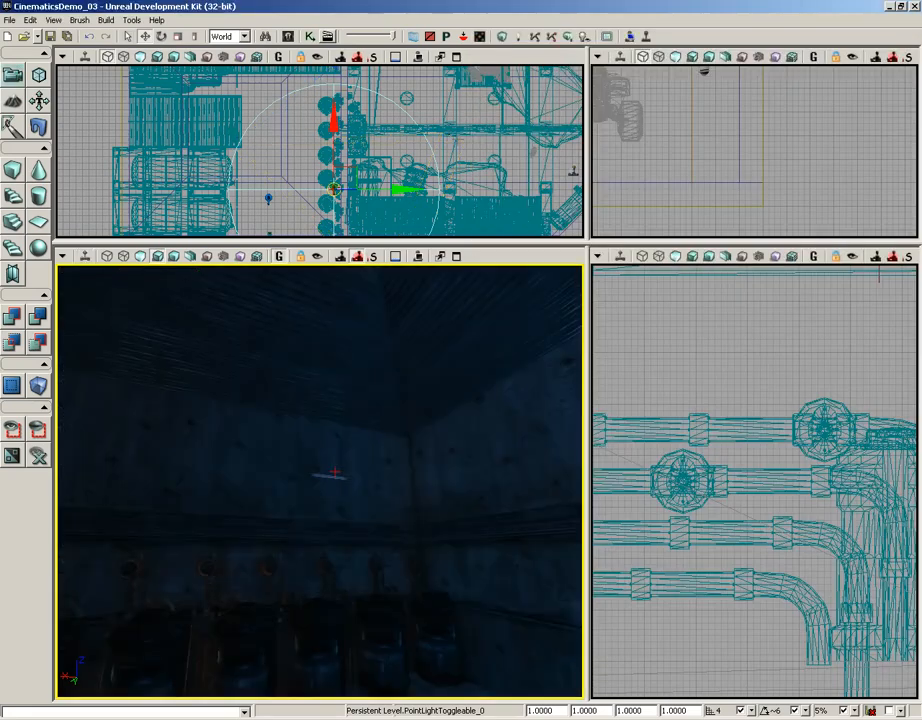